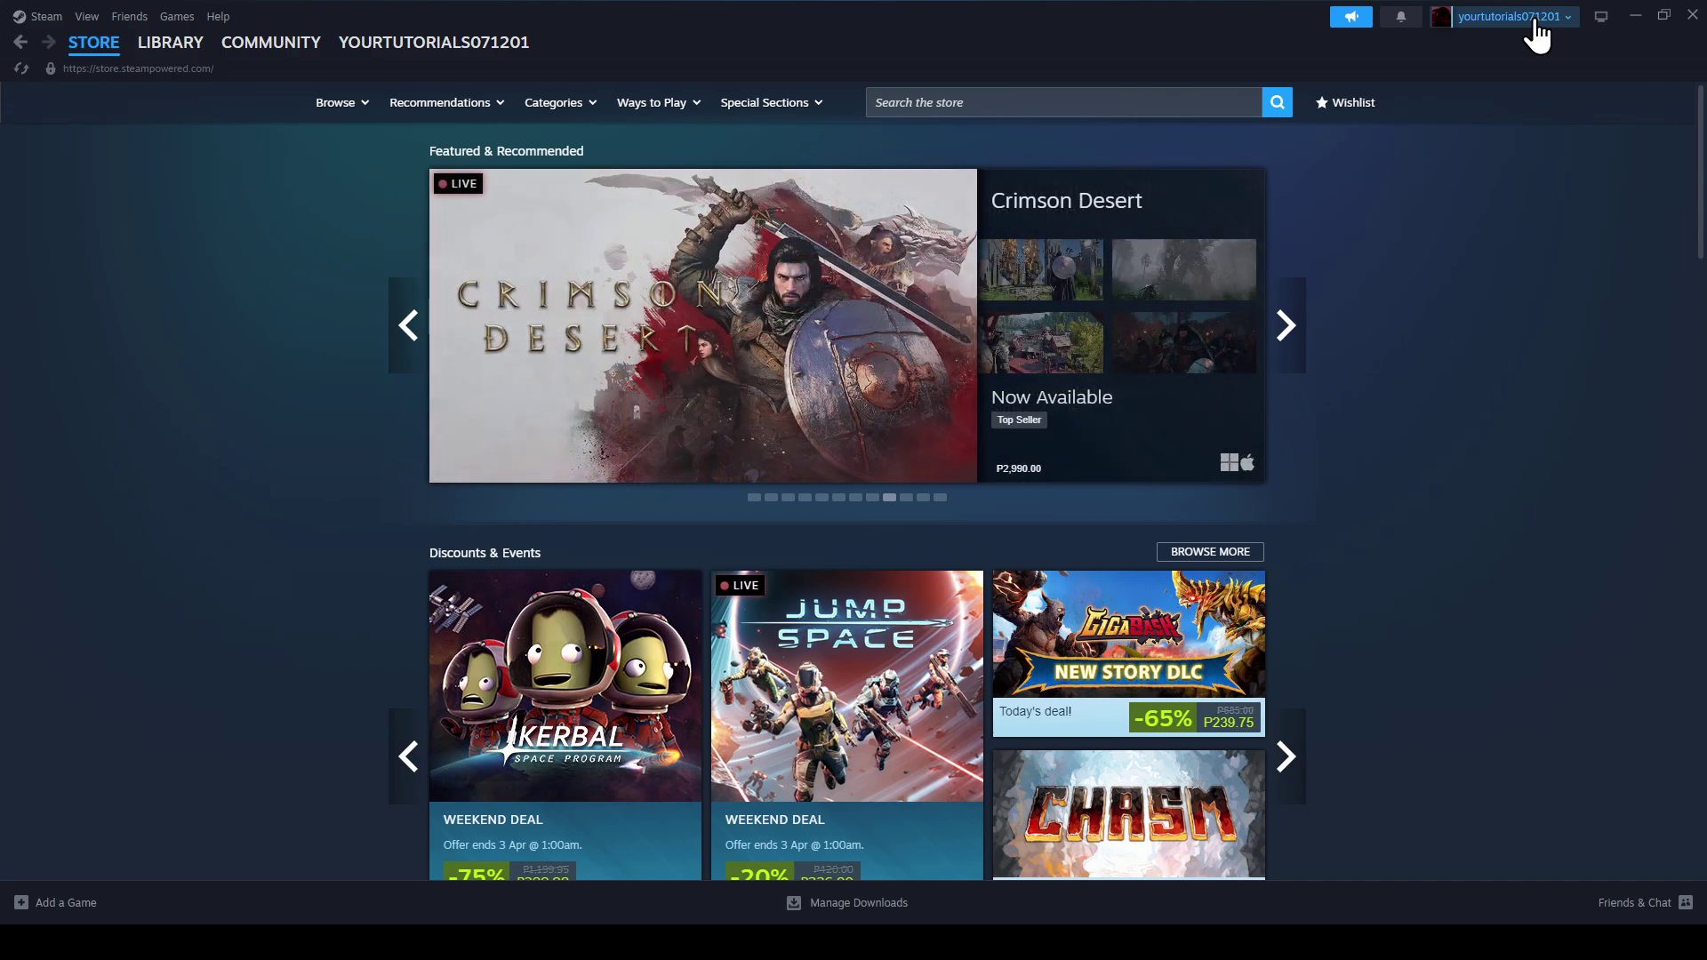
- Open your Steam profile for editing, change the profile name to yourtutorials1 and save it
{"action": "left_click", "coordinate": [1536, 36]}
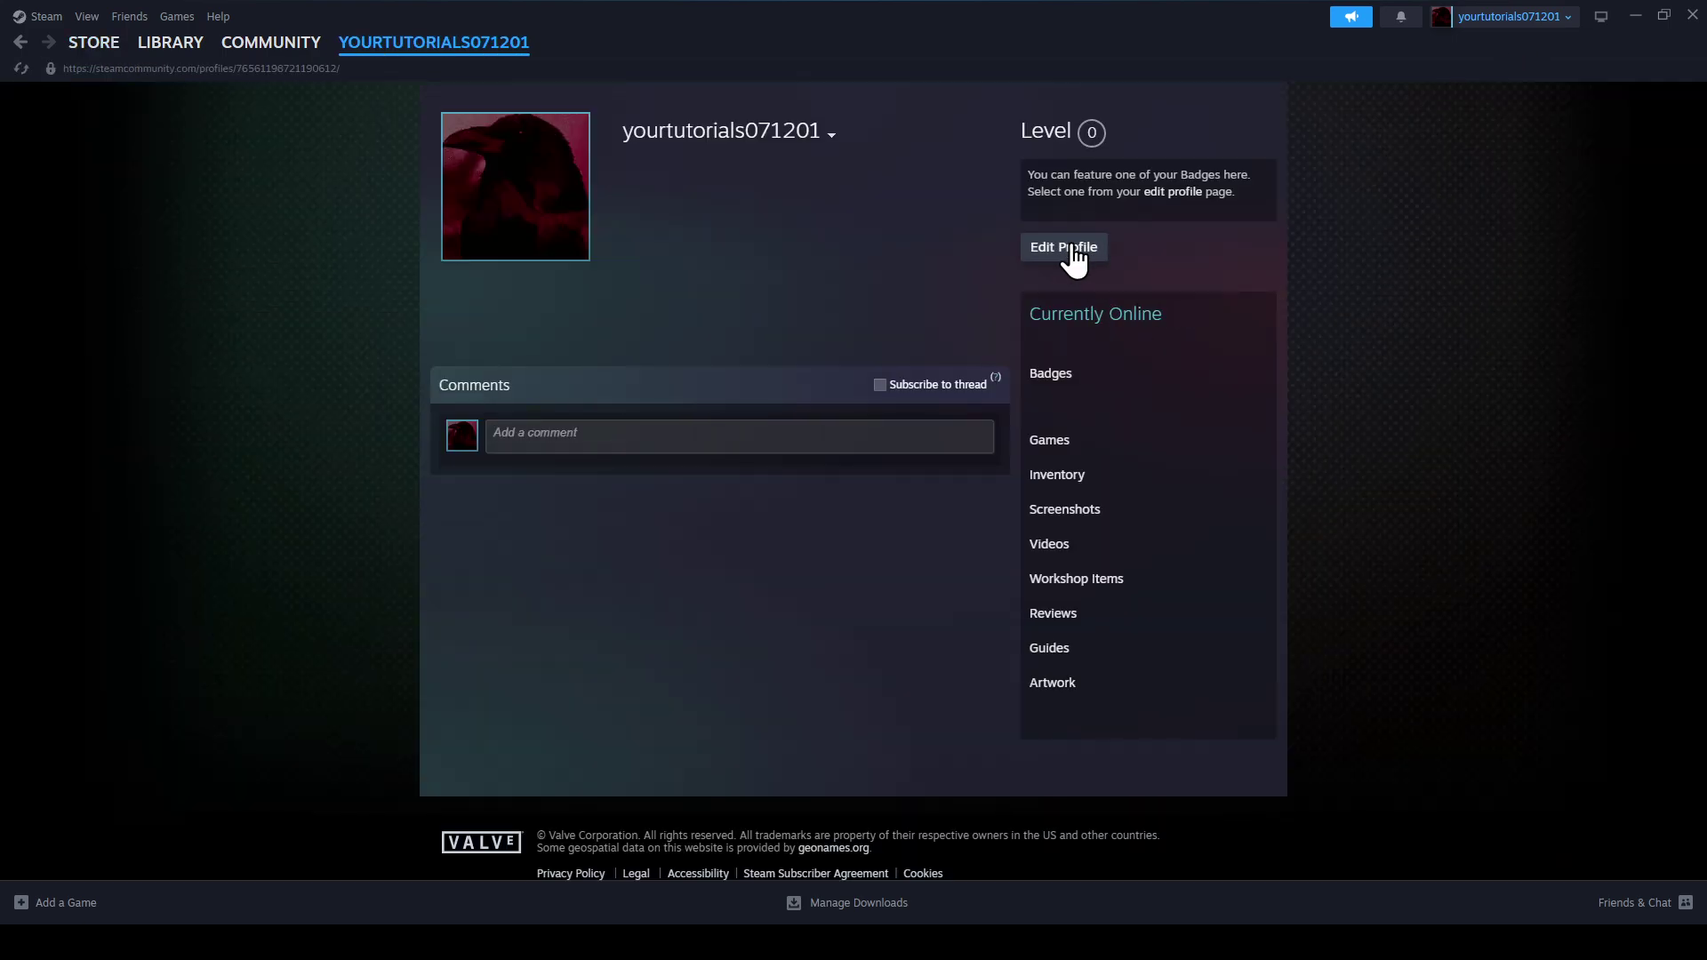
{"action": "left_click", "coordinate": [1073, 249]}
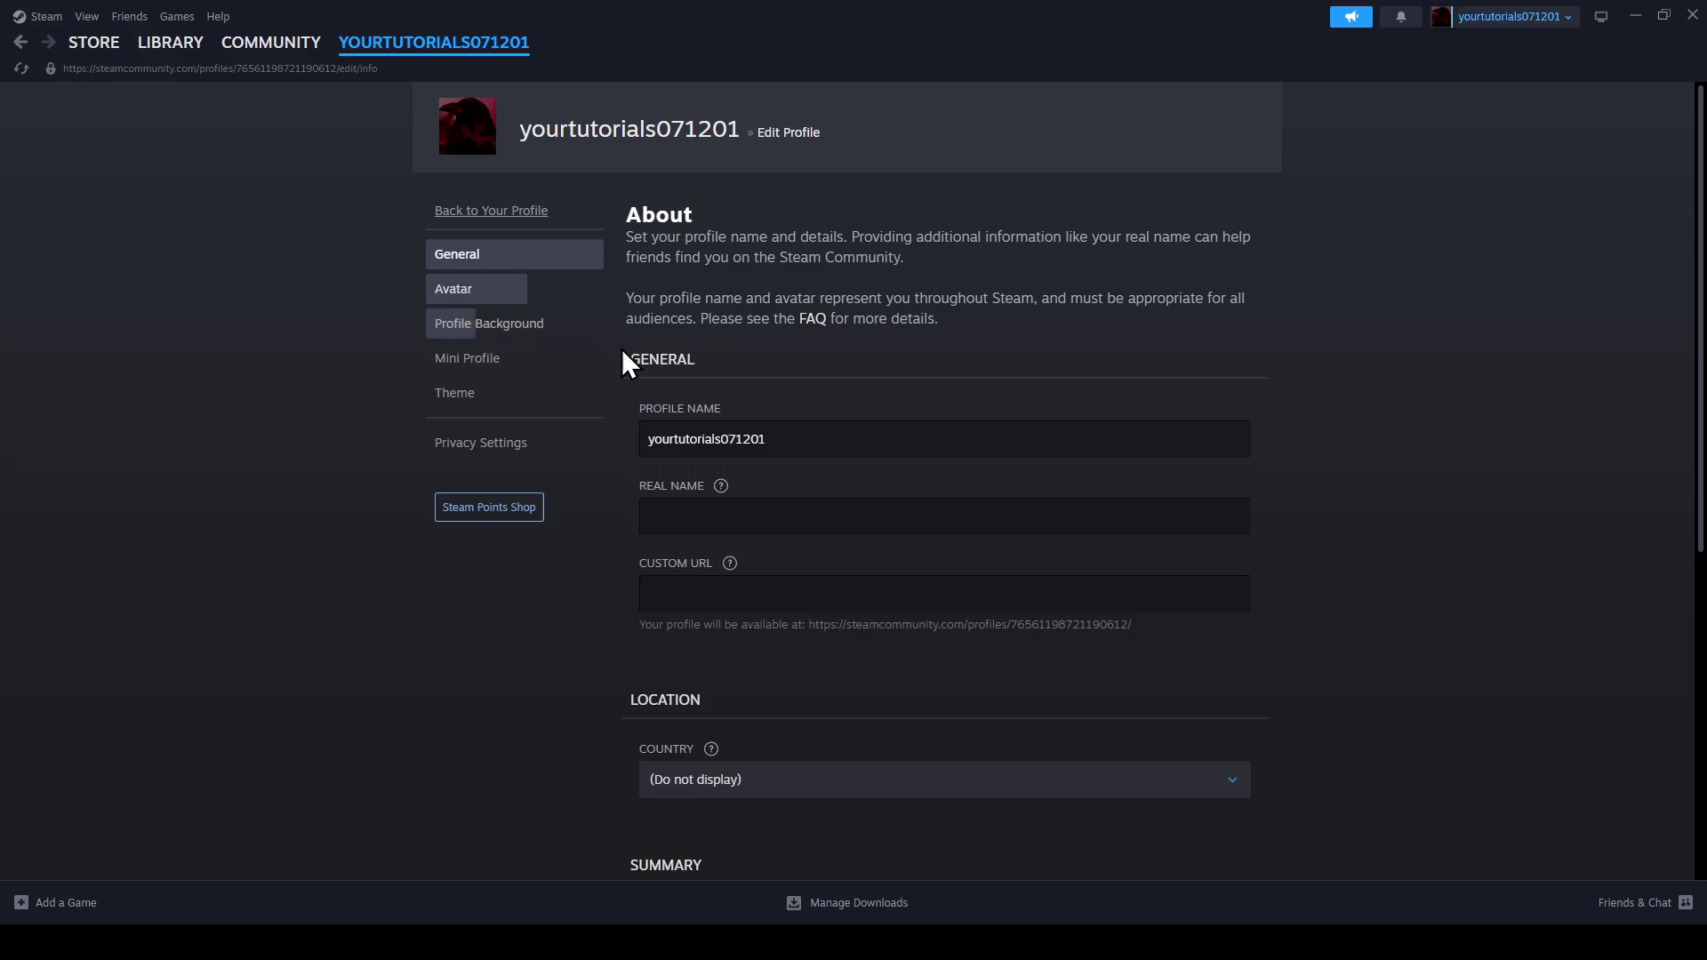
{"action": "double_click", "coordinate": [774, 437]}
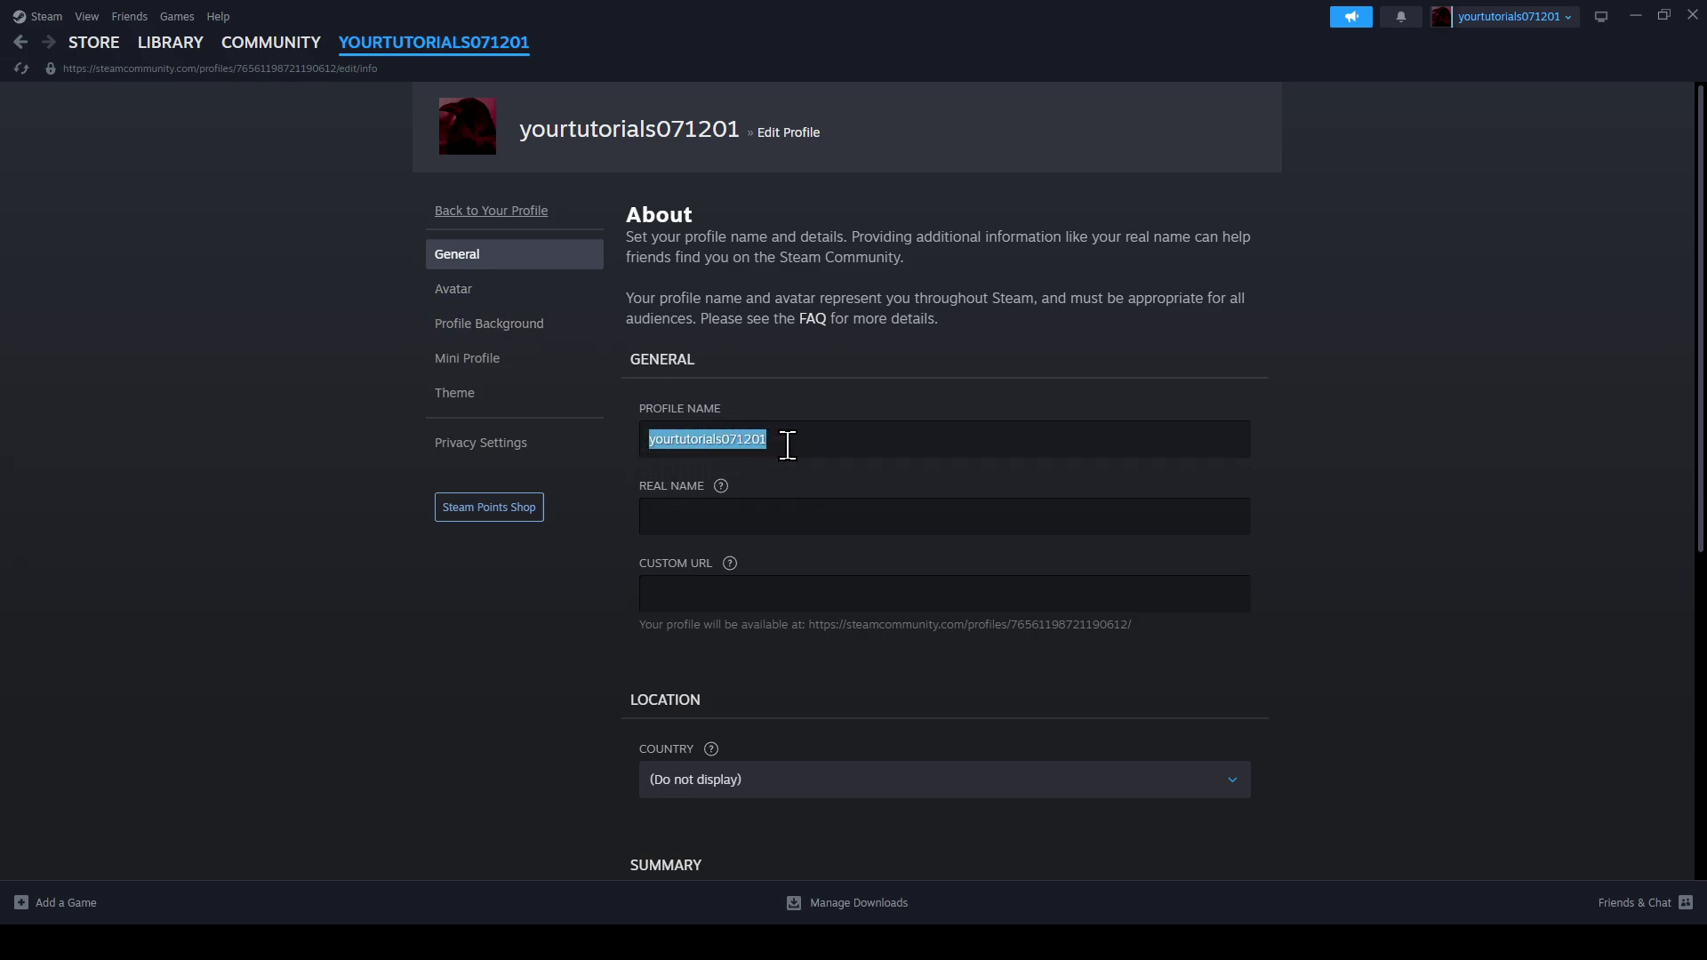
{"action": "left_click", "coordinate": [788, 445]}
{"action": "left_click_drag", "start_coordinate": [723, 441], "coordinate": [829, 449]}
{"action": "type", "text": "1"}
{"action": "scroll", "coordinate": [976, 684], "scroll_direction": "down", "scroll_amount": 1}
{"action": "scroll", "coordinate": [987, 676], "scroll_direction": "down", "scroll_amount": 5}
{"action": "left_click", "coordinate": [1152, 647]}
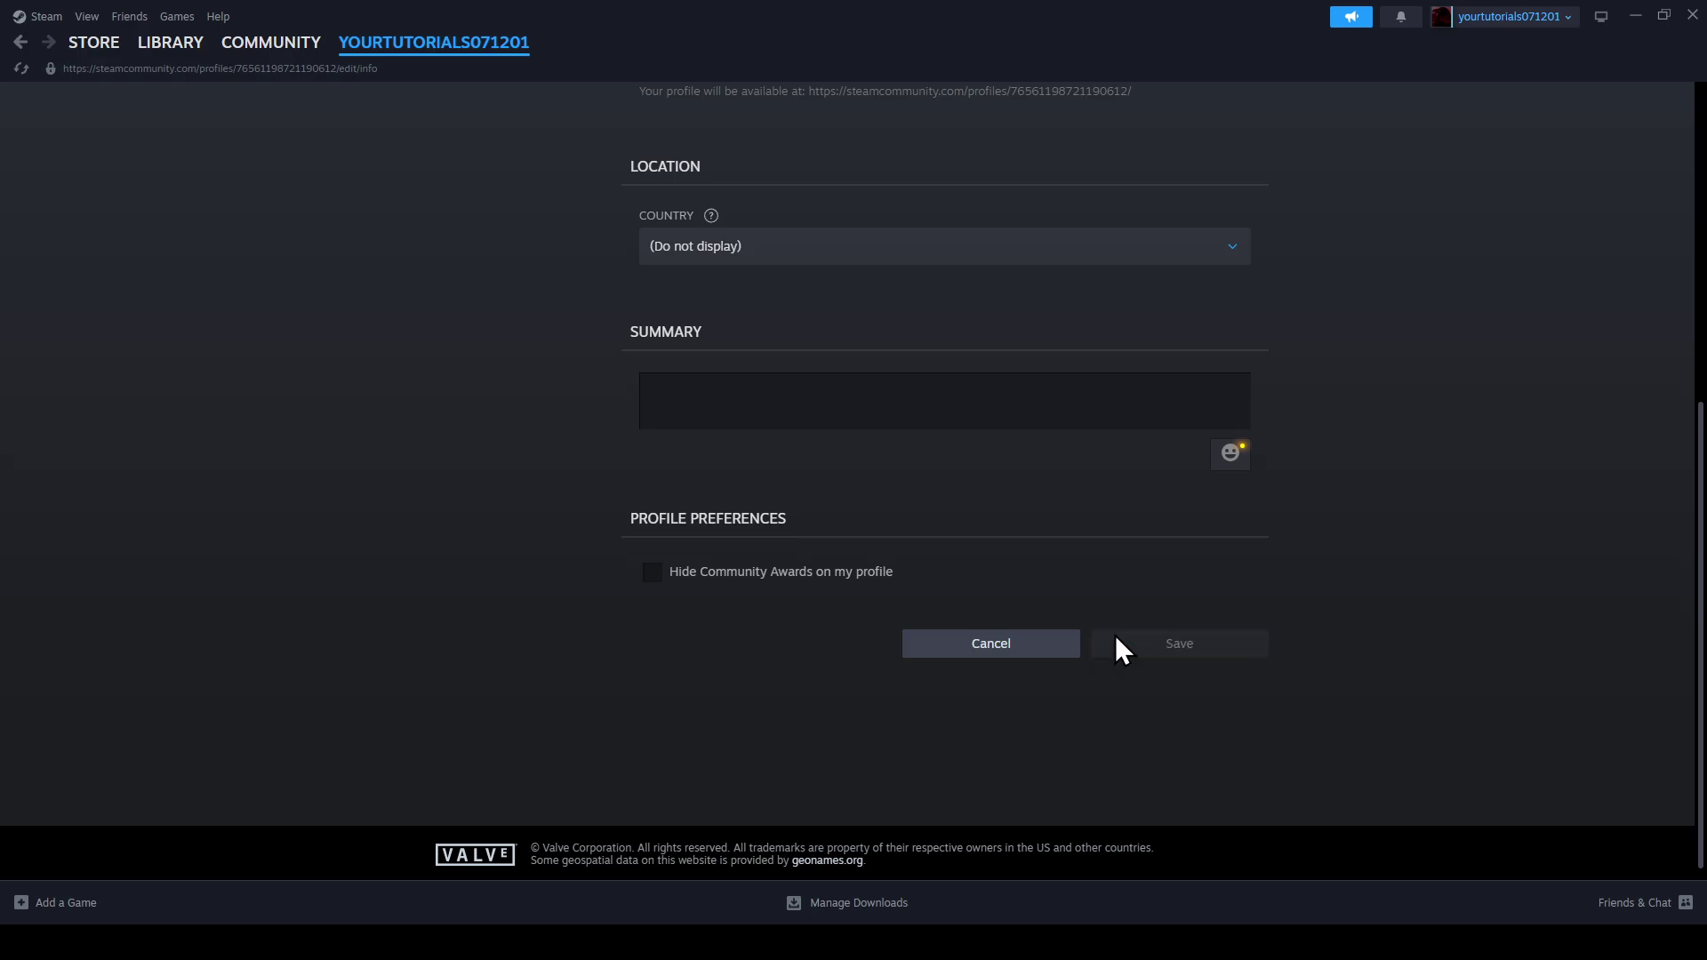
- Enter "Dota 2 Player" as the profile summary
{"action": "scroll", "coordinate": [948, 622], "scroll_direction": "up", "scroll_amount": 6}
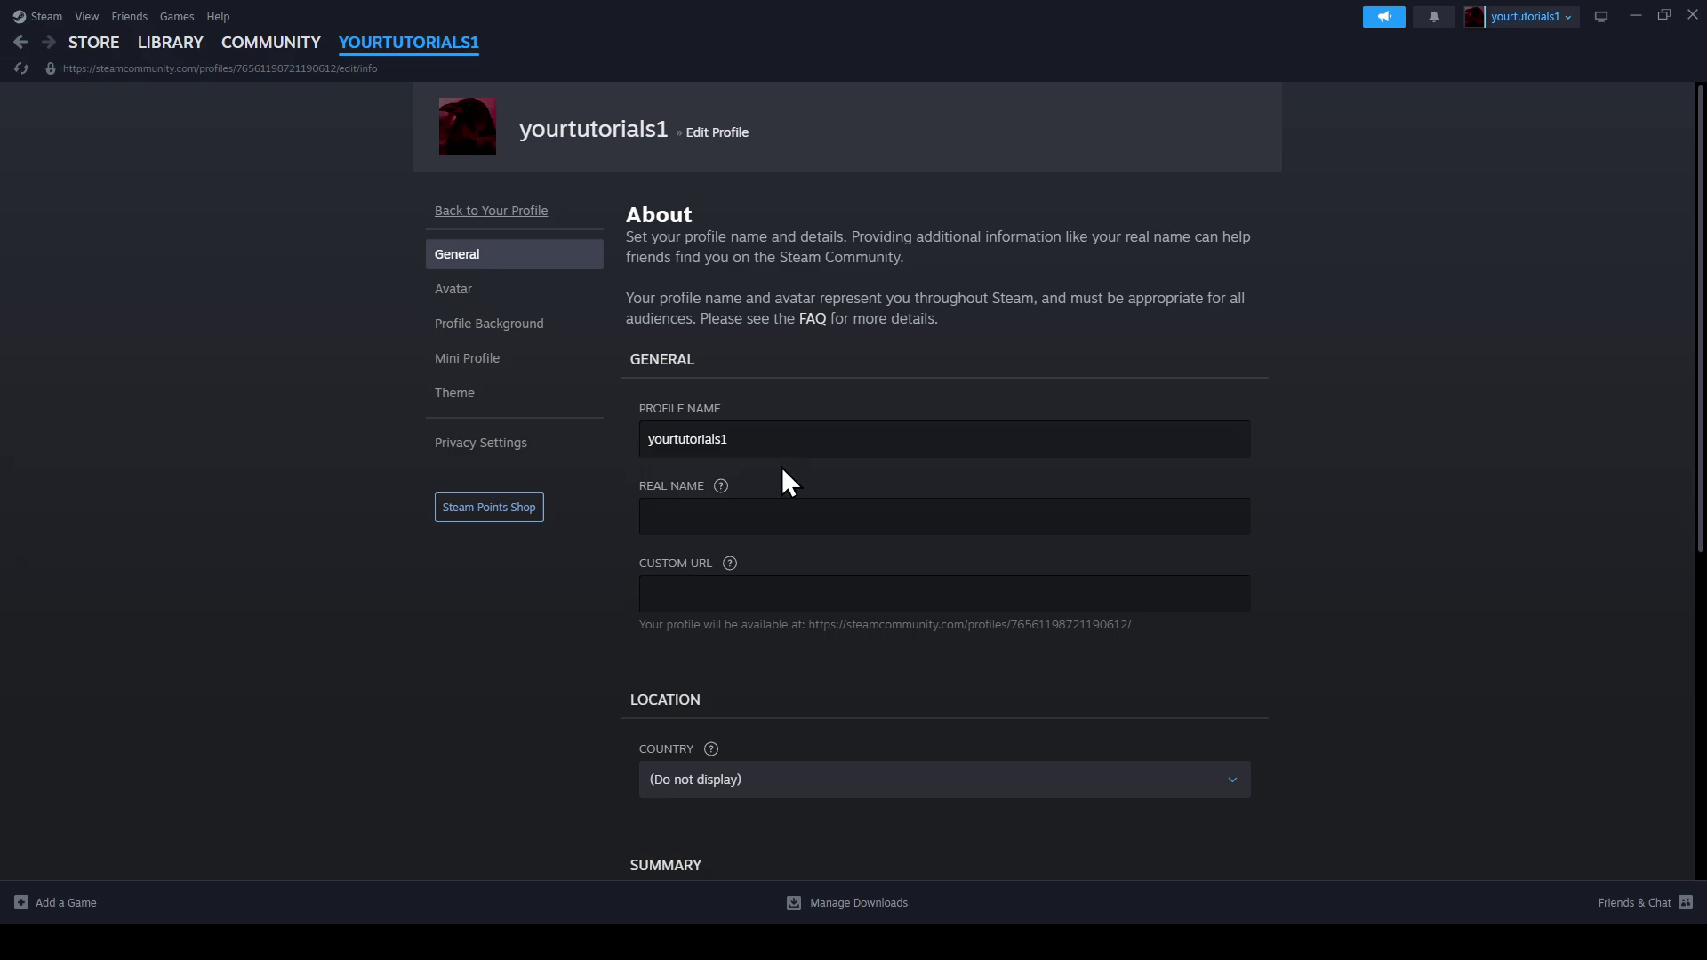
{"action": "scroll", "coordinate": [856, 633], "scroll_direction": "down", "scroll_amount": 3}
{"action": "left_click", "coordinate": [815, 641]}
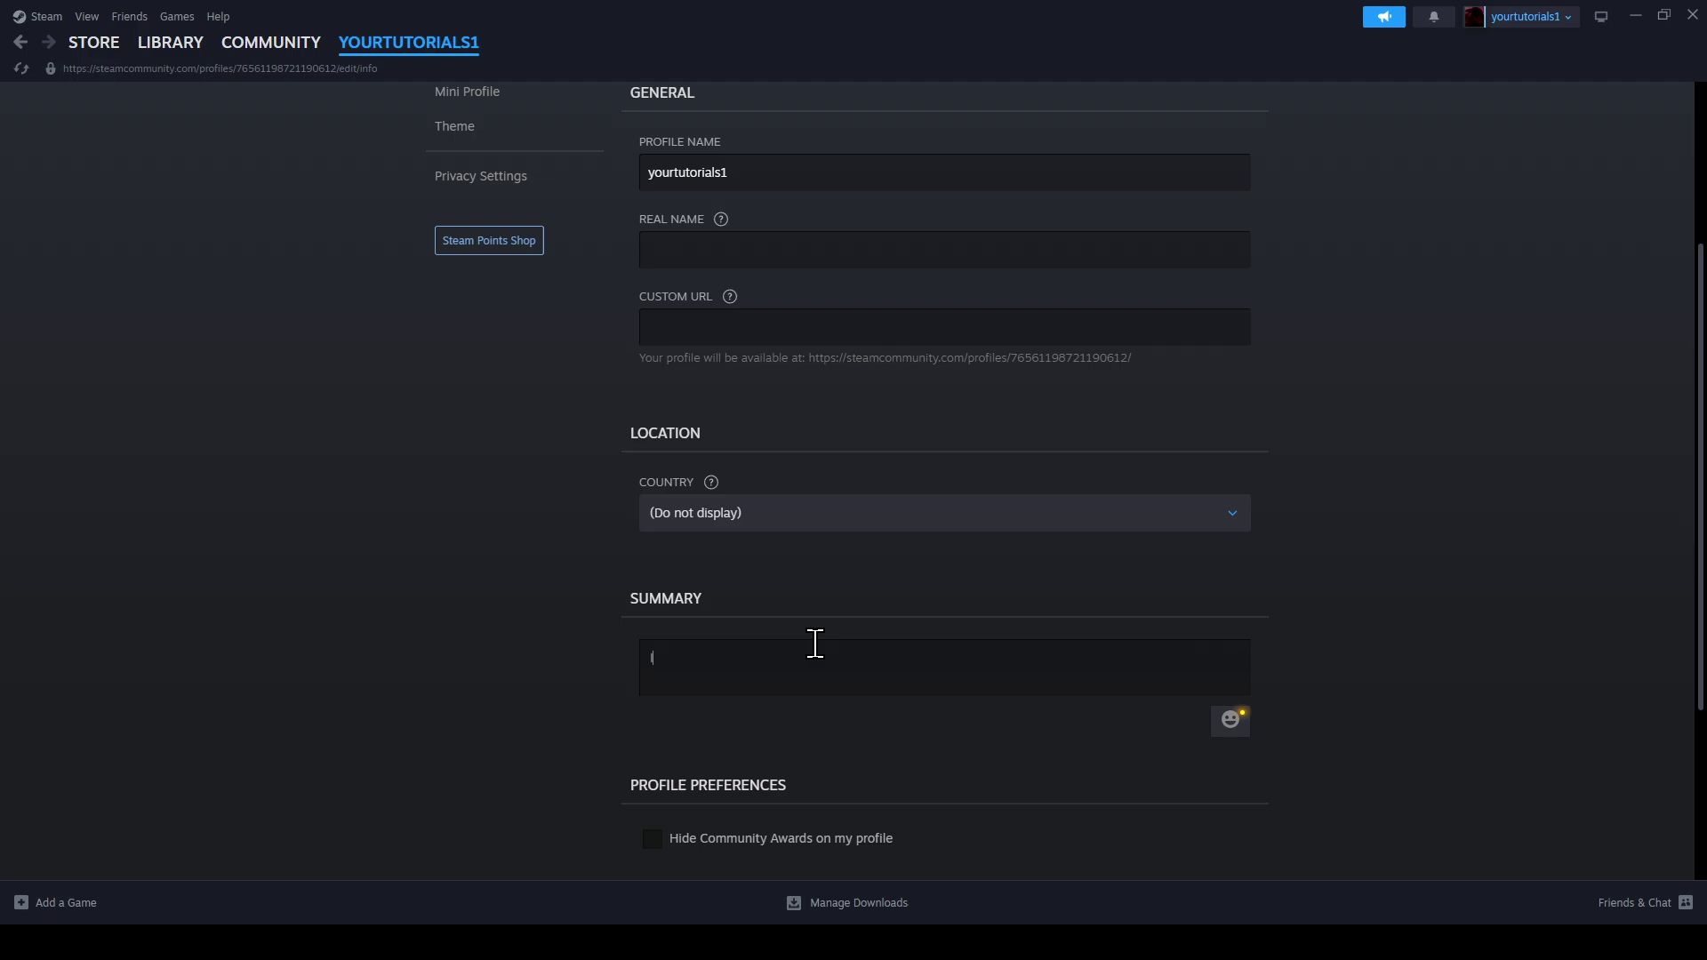
{"action": "type", "text": "Dort"}
{"action": "type", "text": "a 2"}
{"action": "type", "text": " Player"}
{"action": "scroll", "coordinate": [1001, 767], "scroll_direction": "down", "scroll_amount": 2}
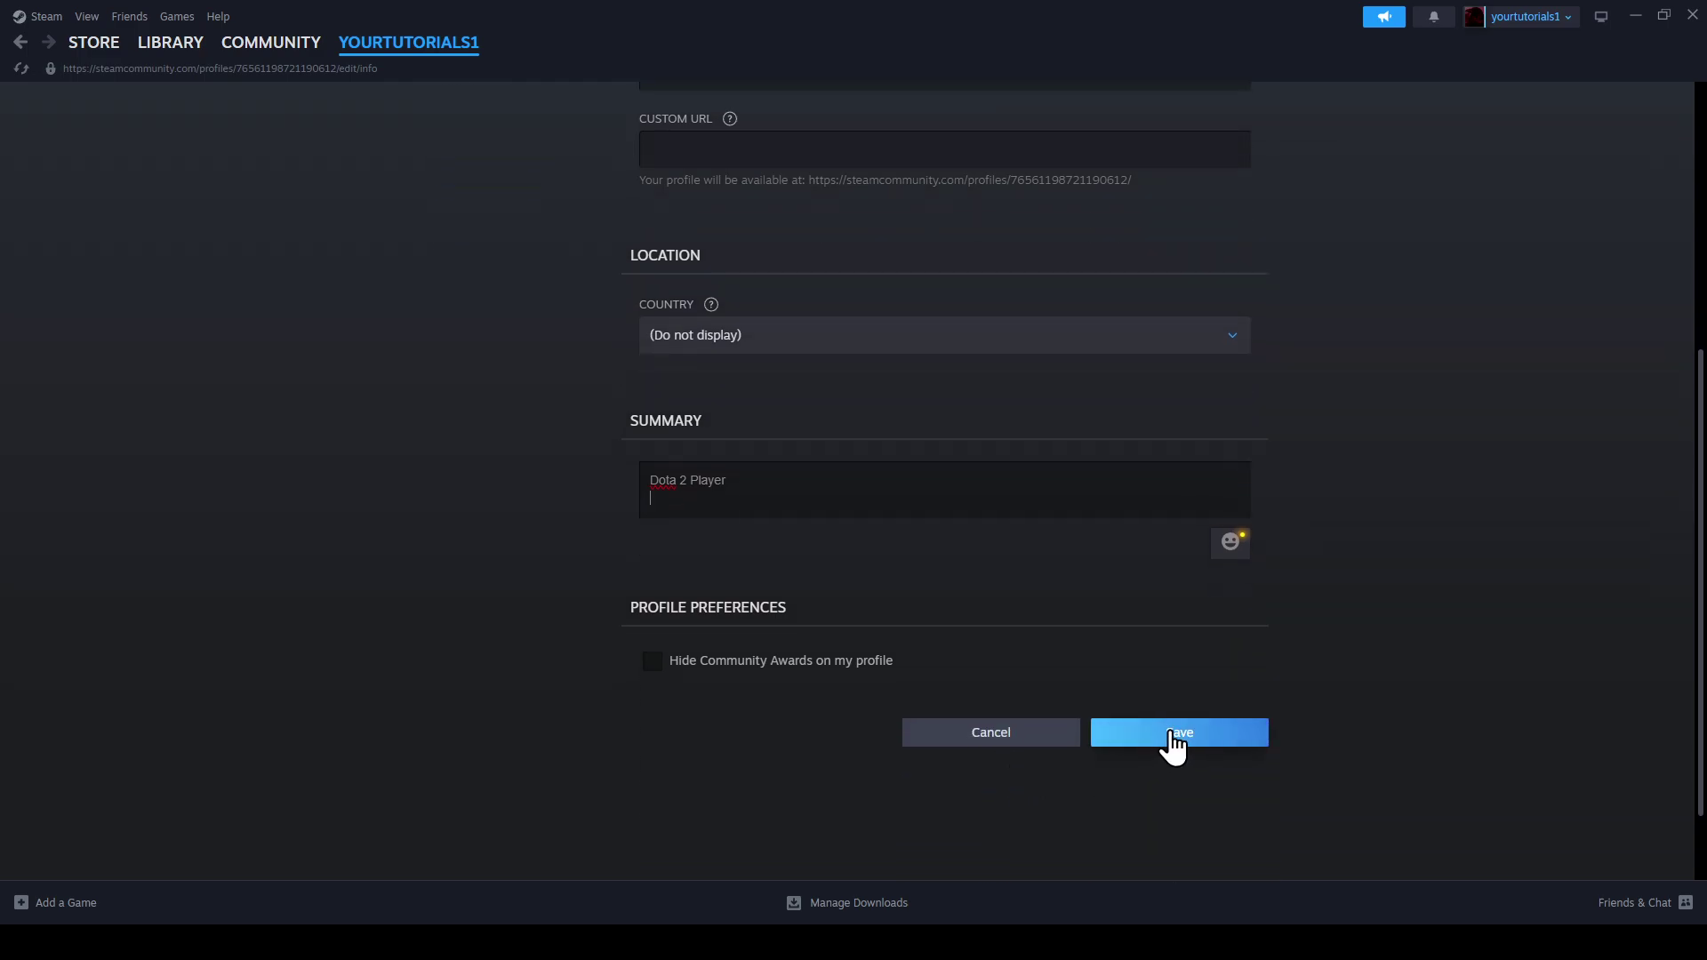
- Review the country options for the profile's location and choose (Do not display)
{"action": "scroll", "coordinate": [945, 572], "scroll_direction": "up", "scroll_amount": 2}
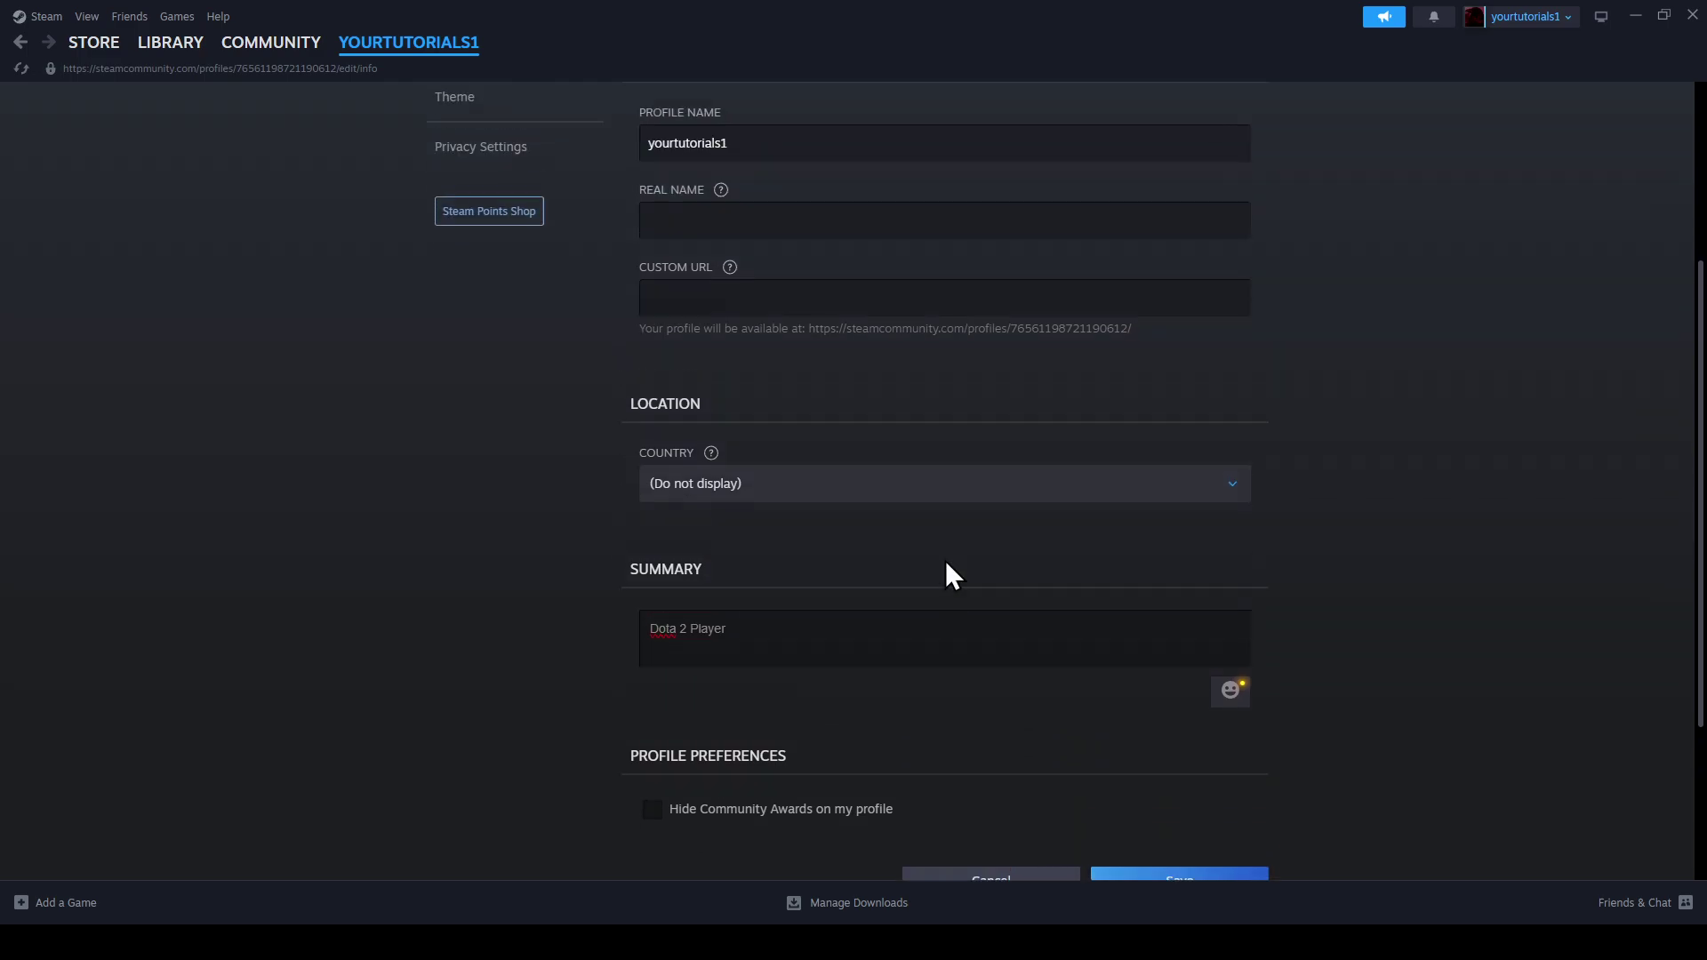
{"action": "left_click", "coordinate": [896, 516]}
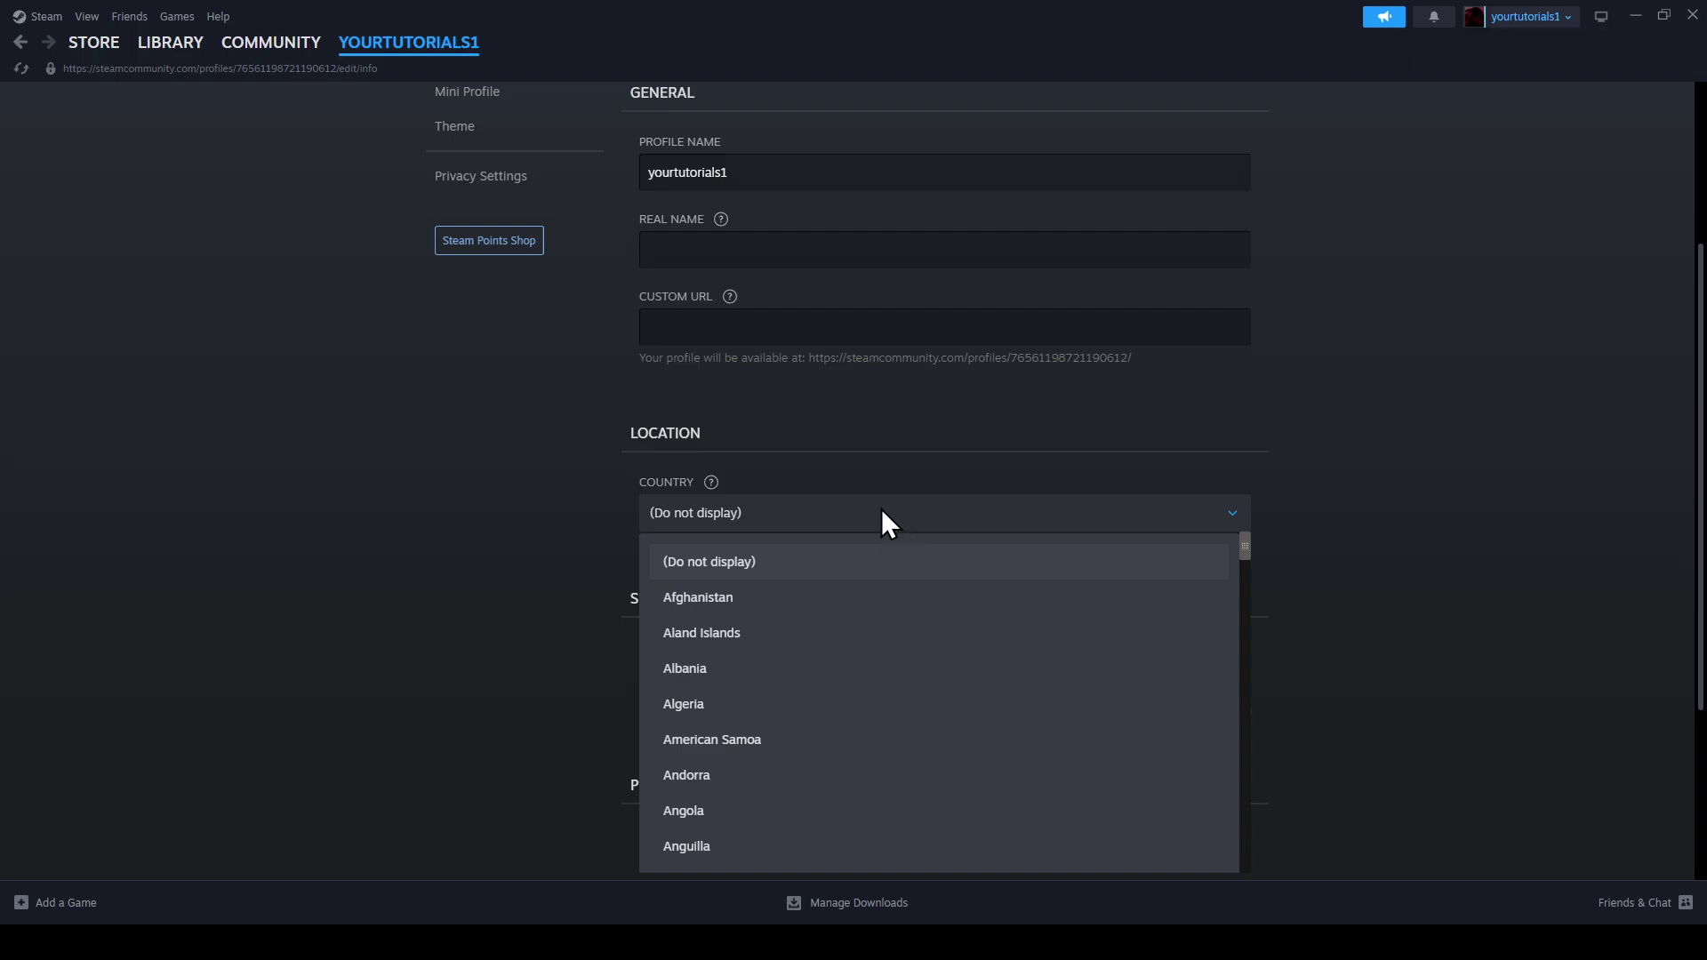
{"action": "left_click", "coordinate": [863, 580]}
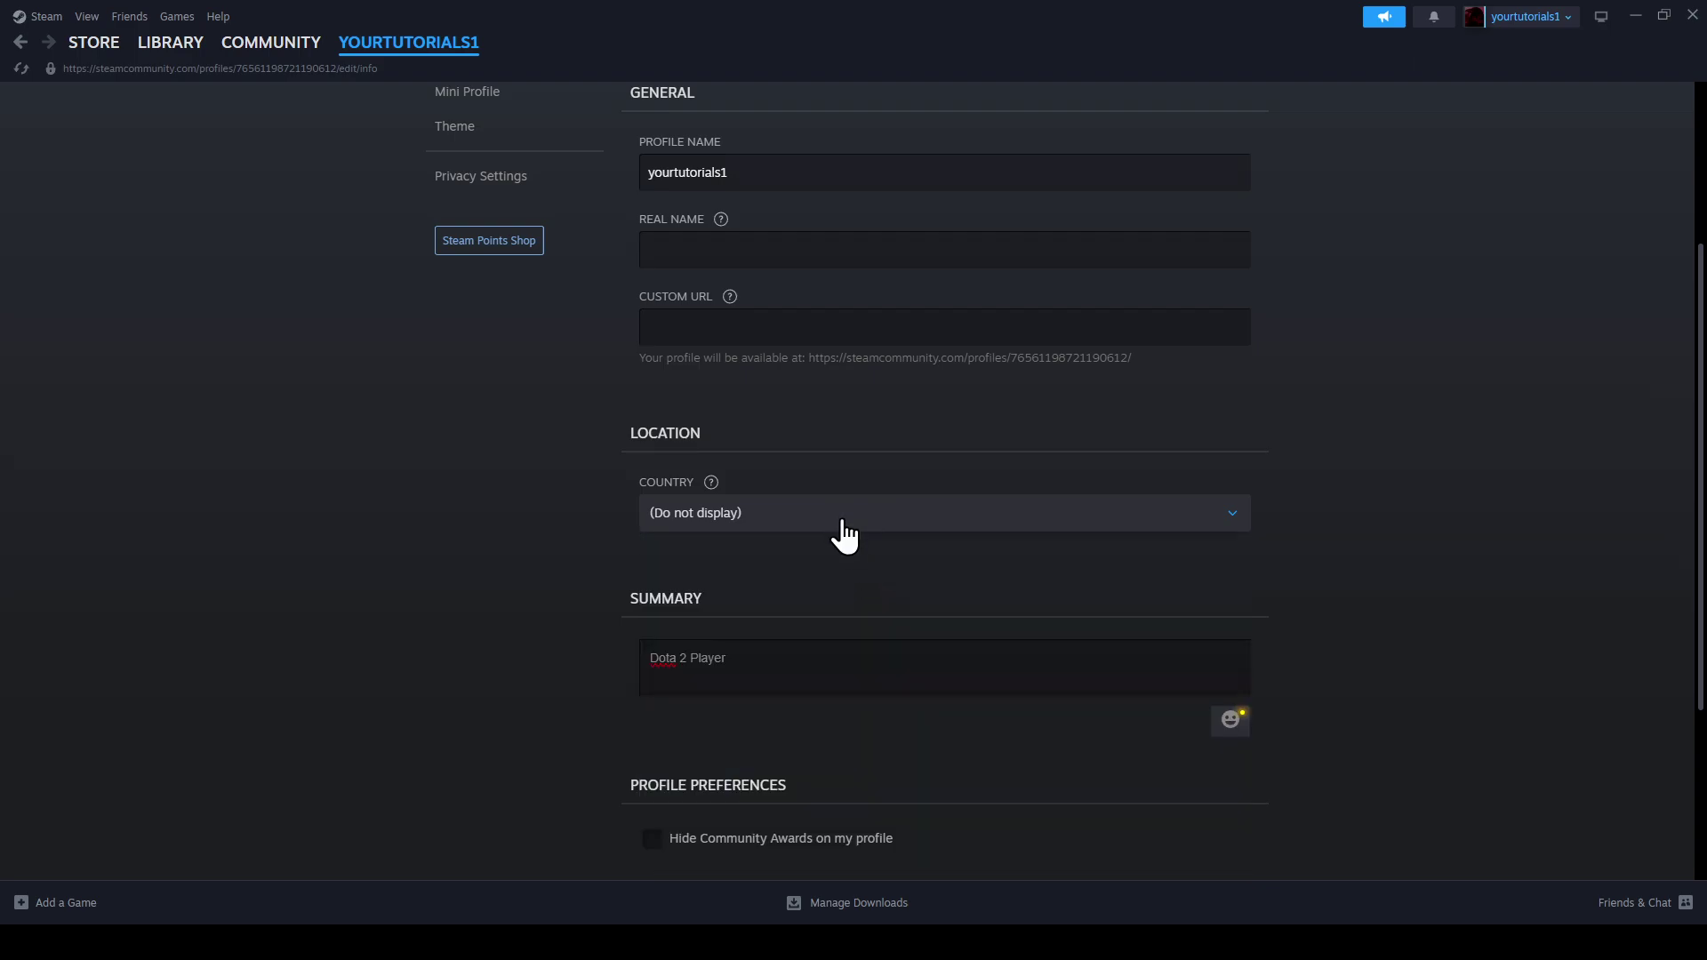
{"action": "left_click", "coordinate": [903, 513]}
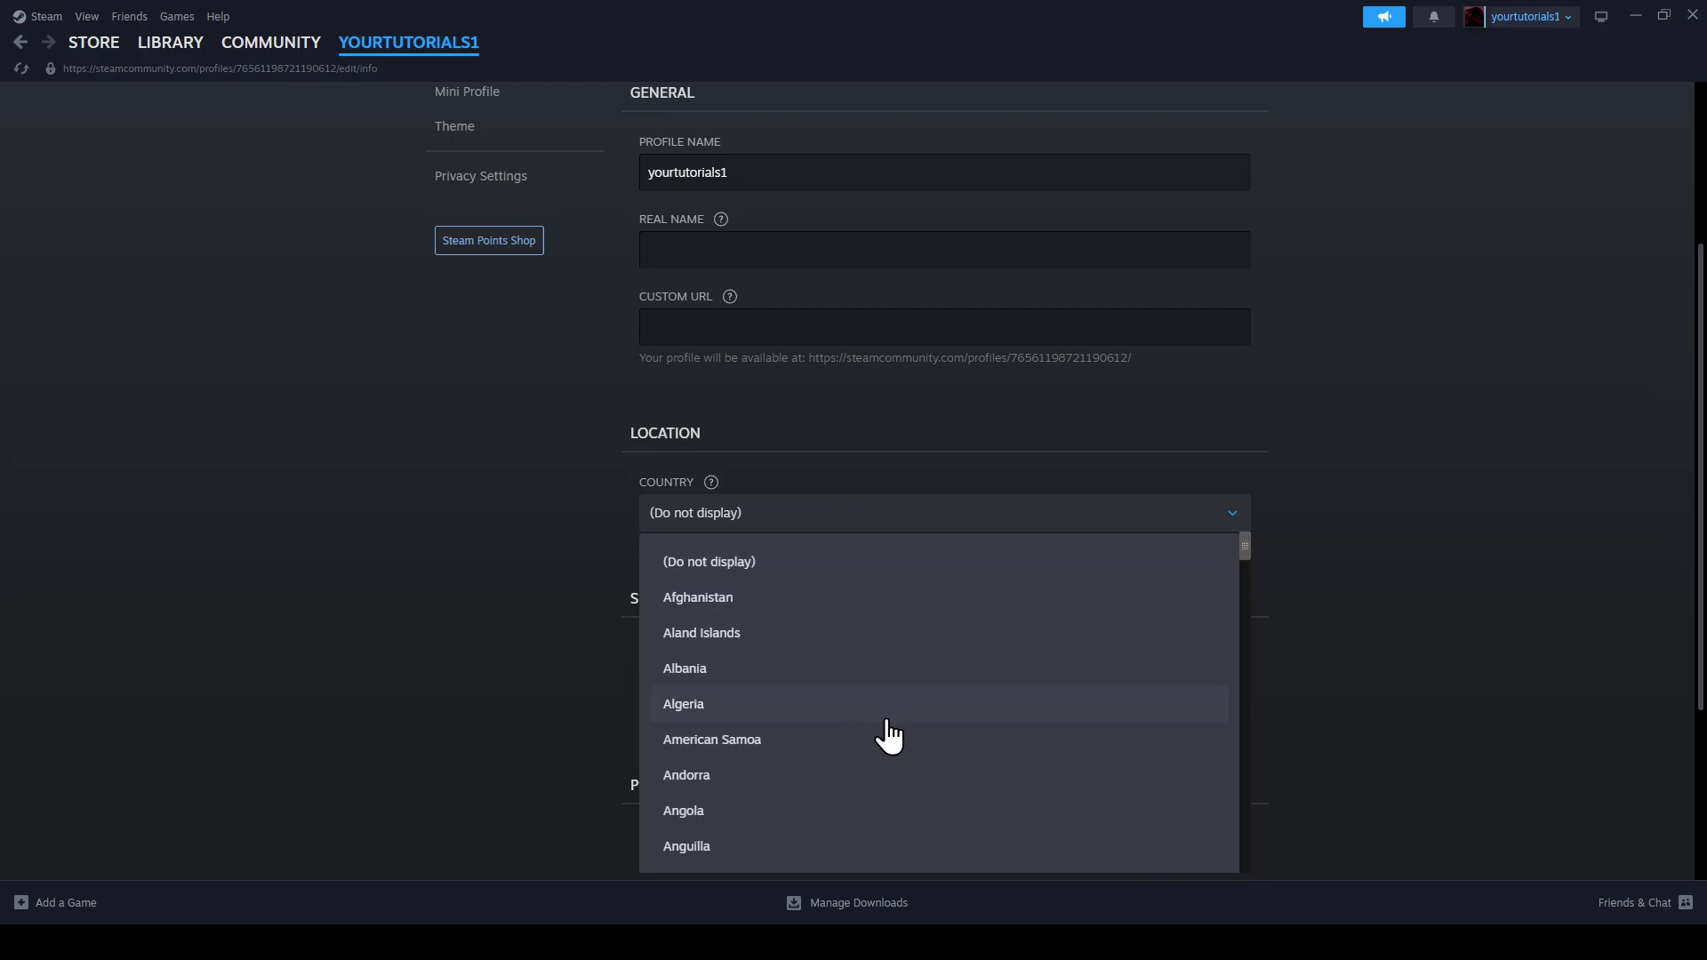
{"action": "left_click", "coordinate": [918, 559]}
- Enter a first name in the profile's real name field and save the general profile details
{"action": "scroll", "coordinate": [919, 541], "scroll_direction": "up", "scroll_amount": 3}
{"action": "left_click", "coordinate": [827, 519]}
{"action": "type", "text": "John"}
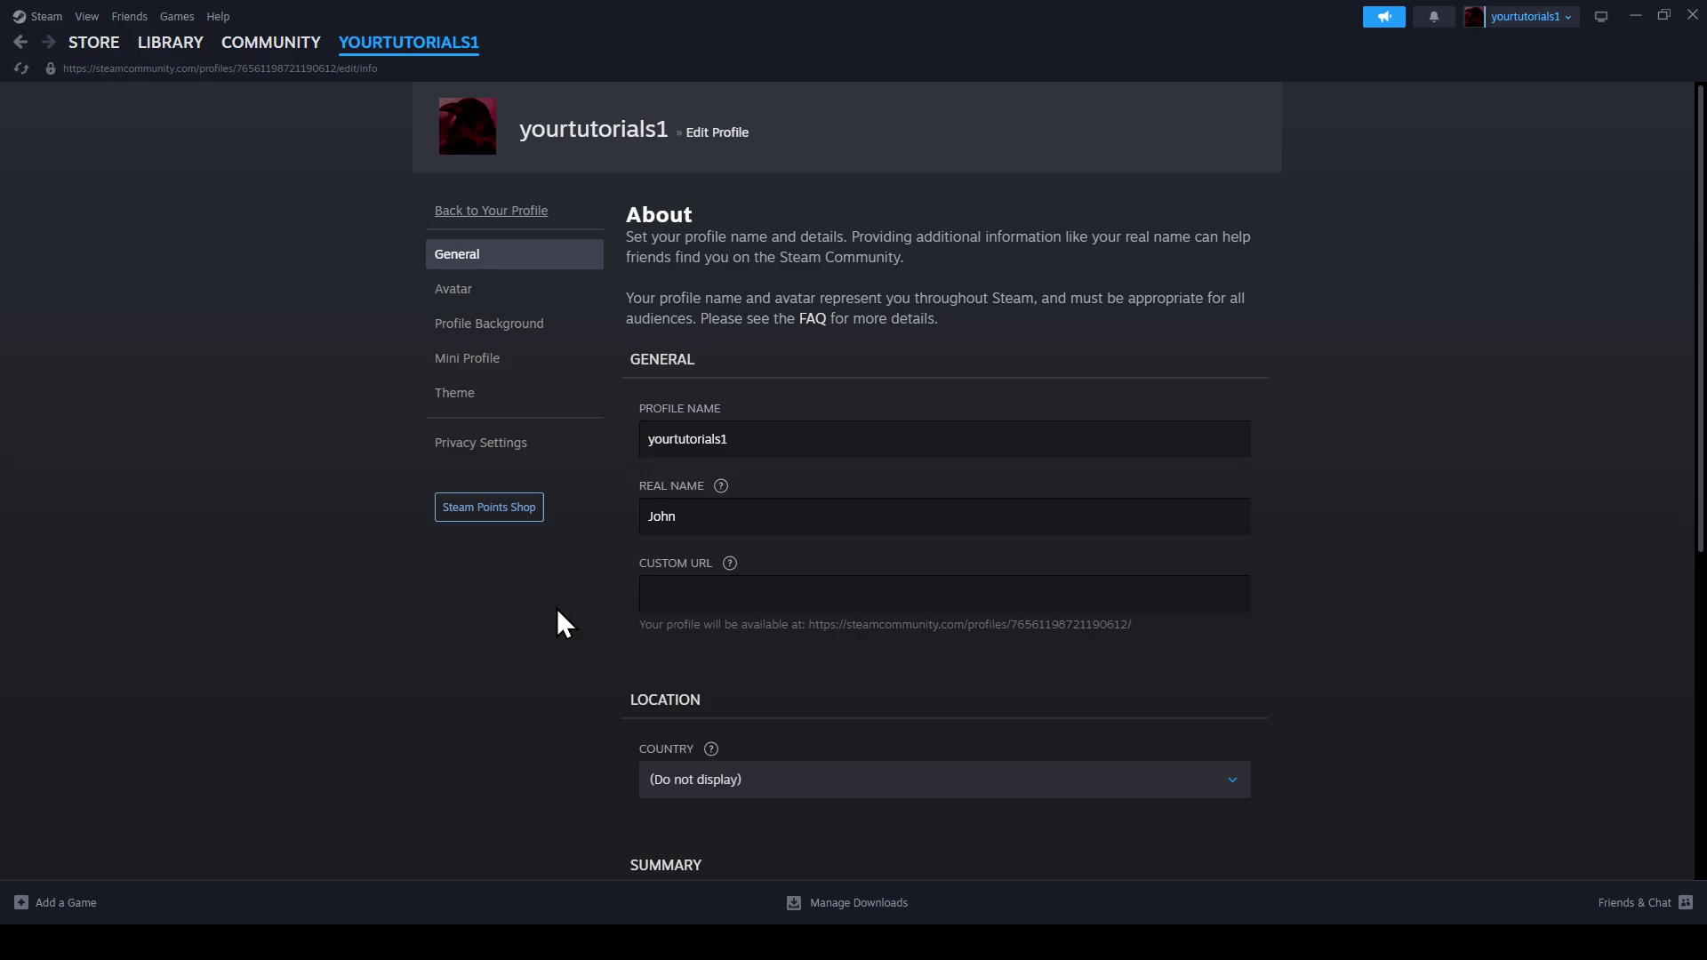
{"action": "scroll", "coordinate": [544, 603], "scroll_direction": "down", "scroll_amount": 5}
{"action": "left_click", "coordinate": [1178, 730]}
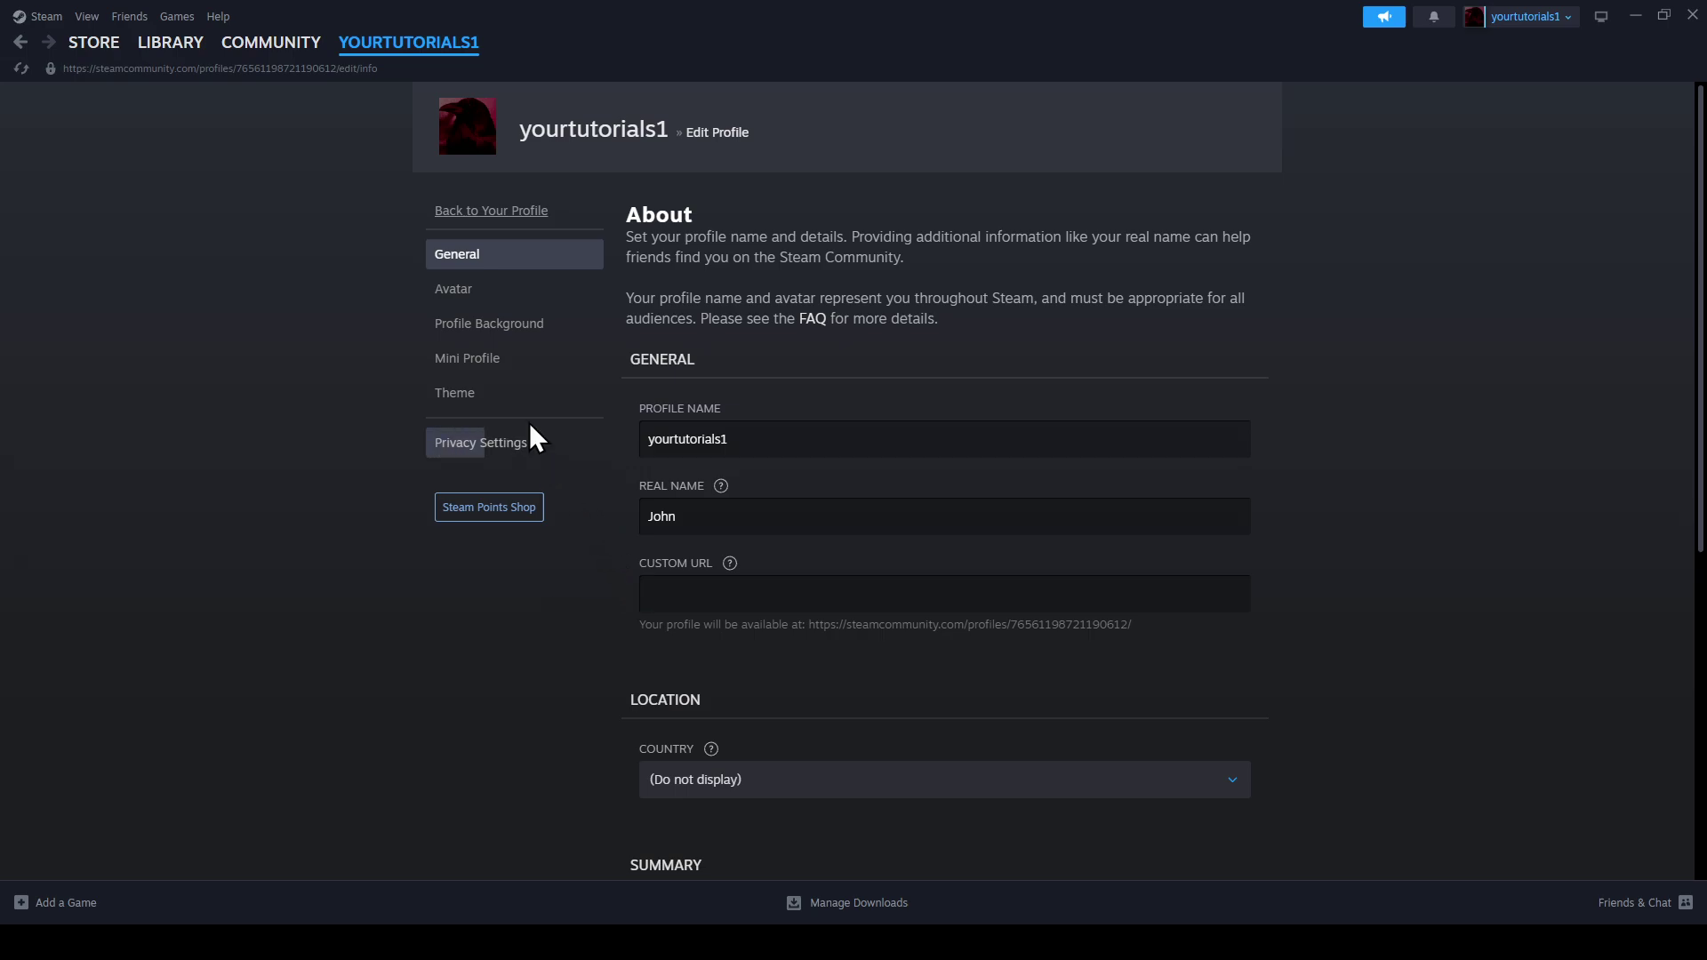
- Choose the yellow bee image from the existing avatars as the profile avatar and save it
{"action": "left_click", "coordinate": [518, 395]}
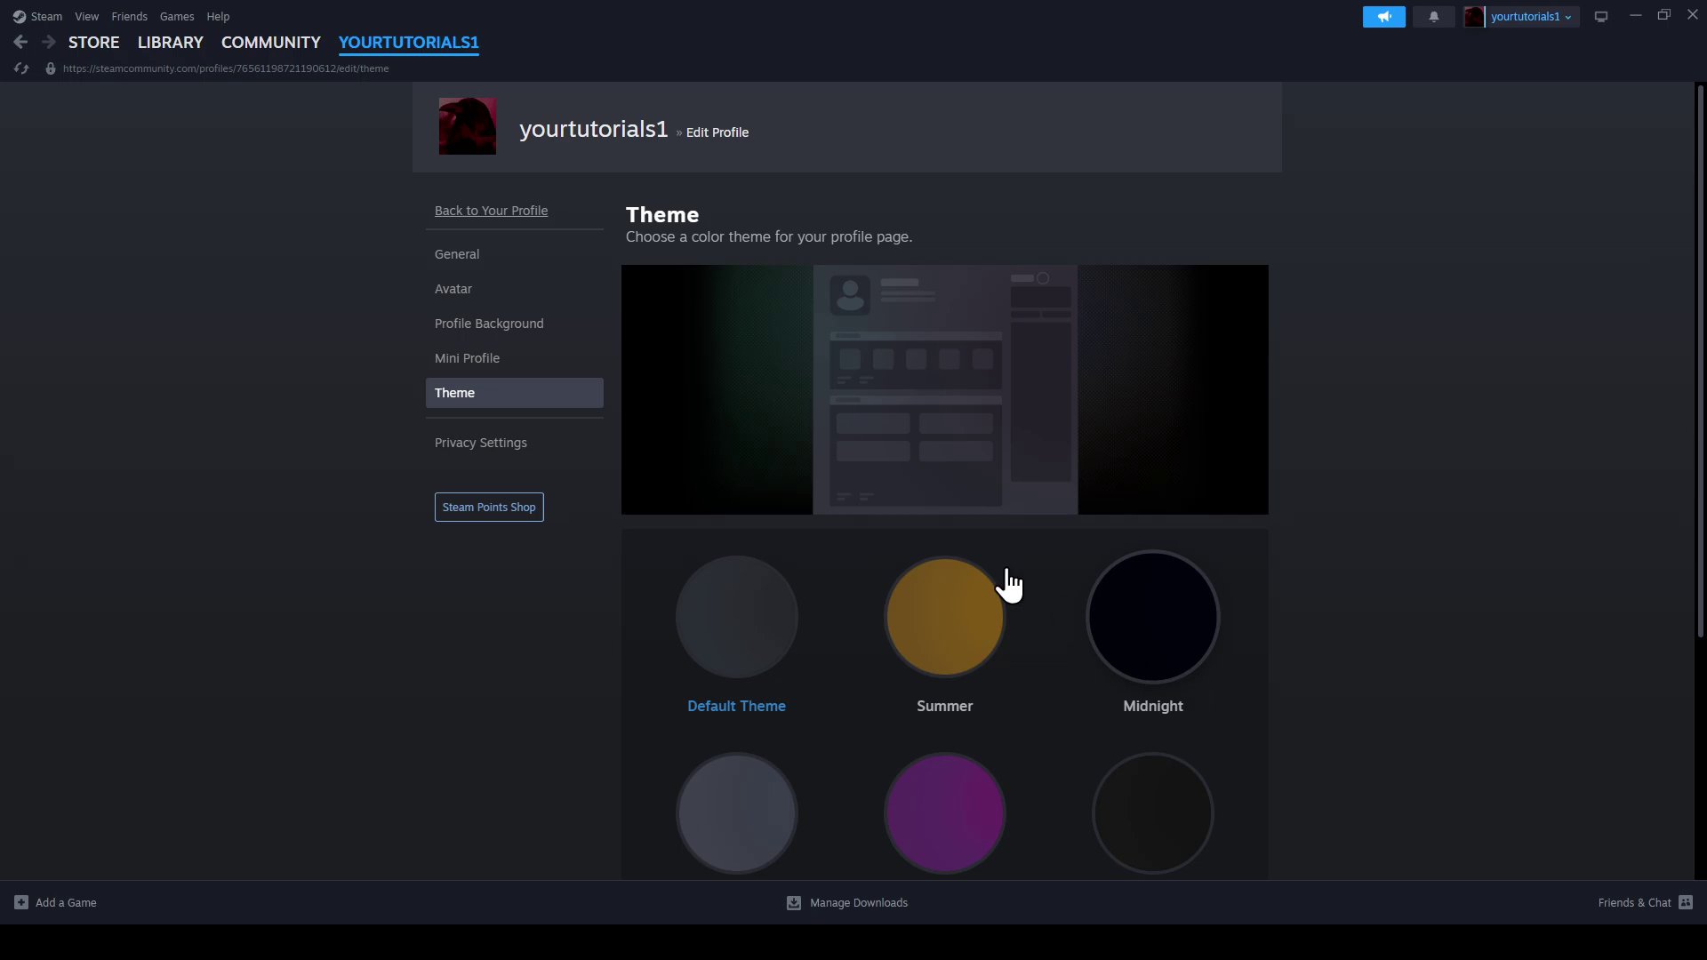
{"action": "left_click", "coordinate": [472, 294]}
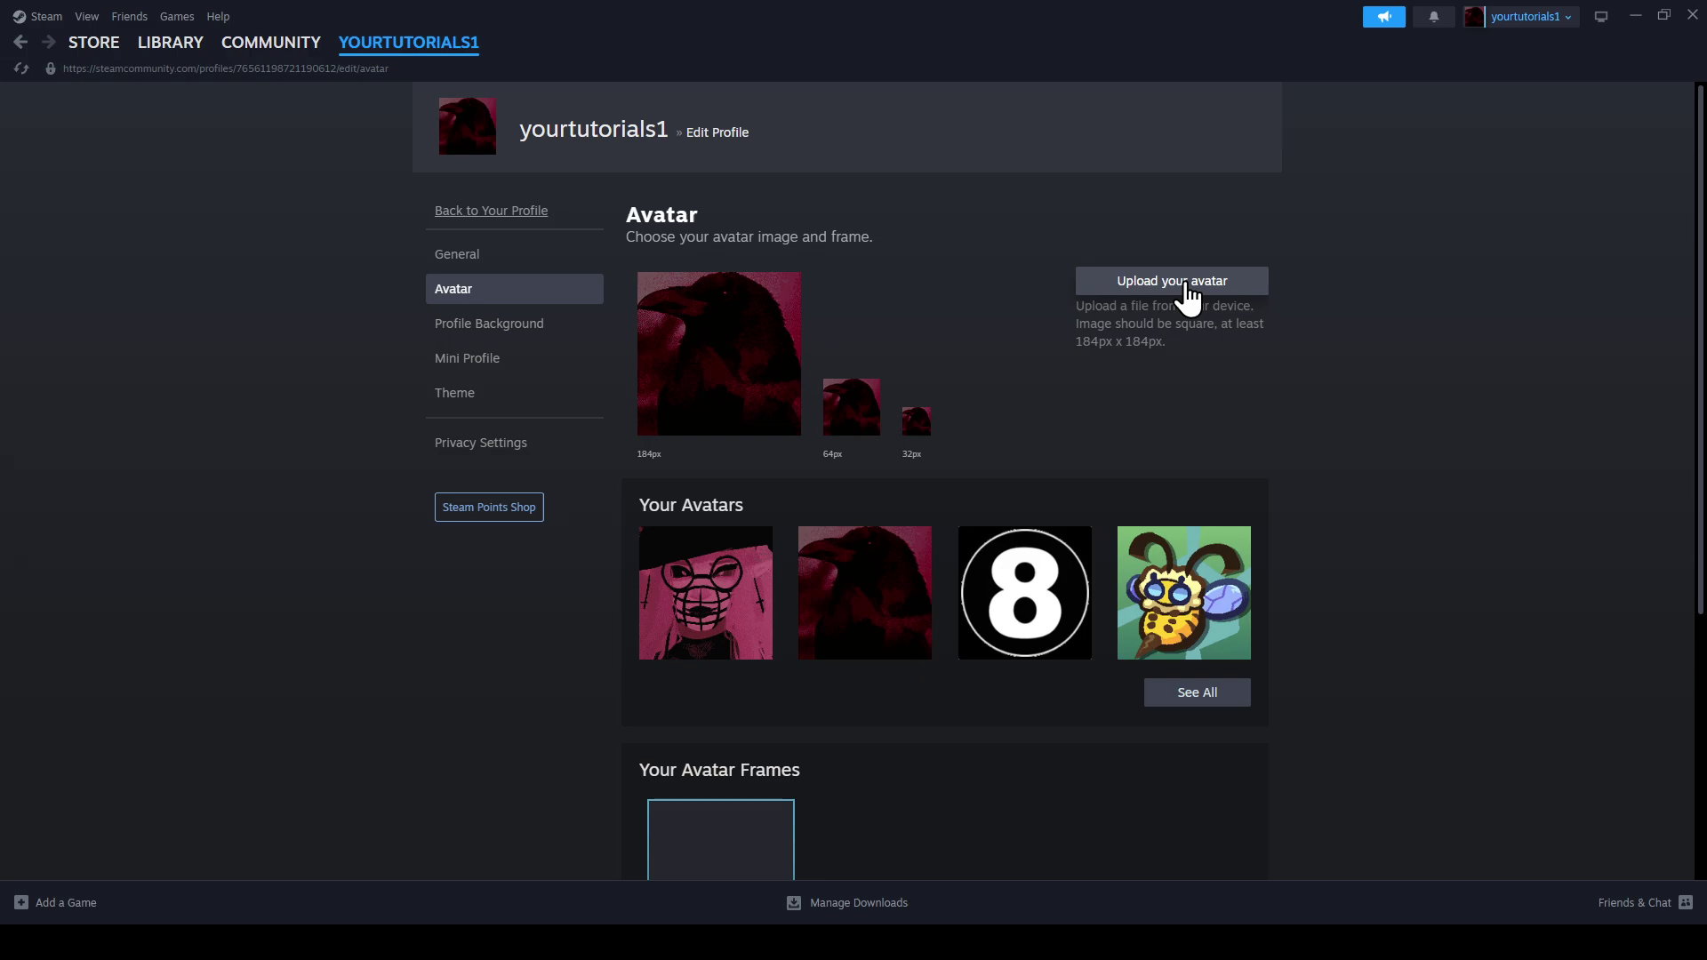
{"action": "left_click", "coordinate": [1186, 608]}
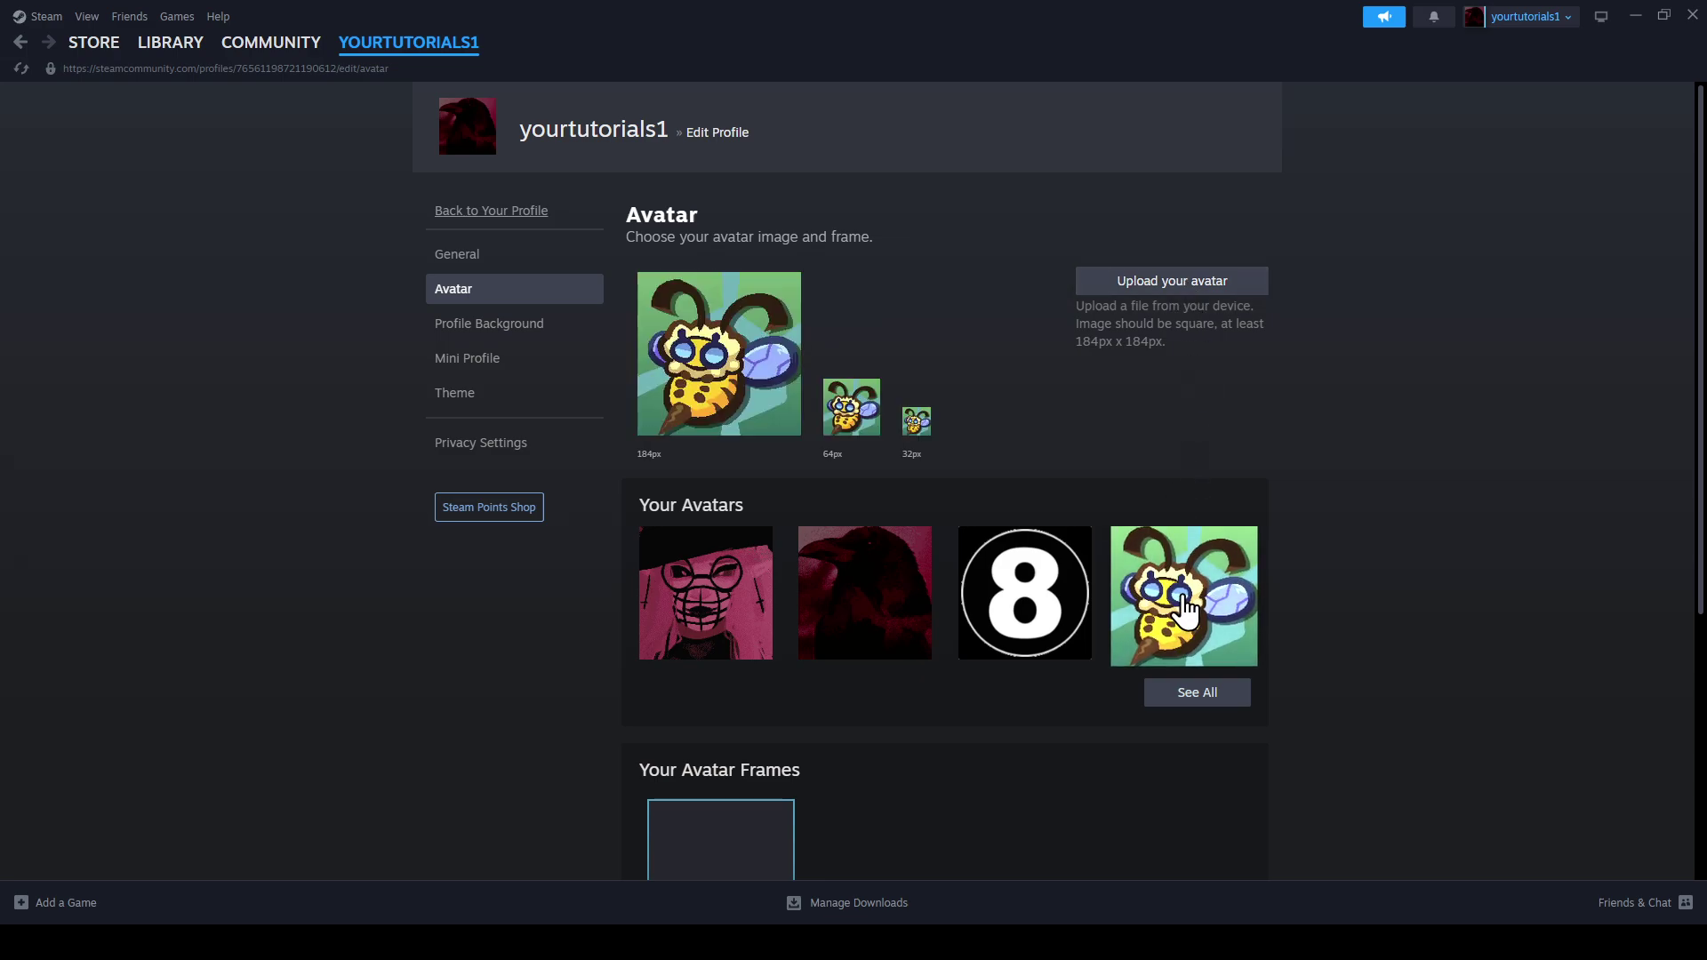
{"action": "left_click", "coordinate": [1058, 594]}
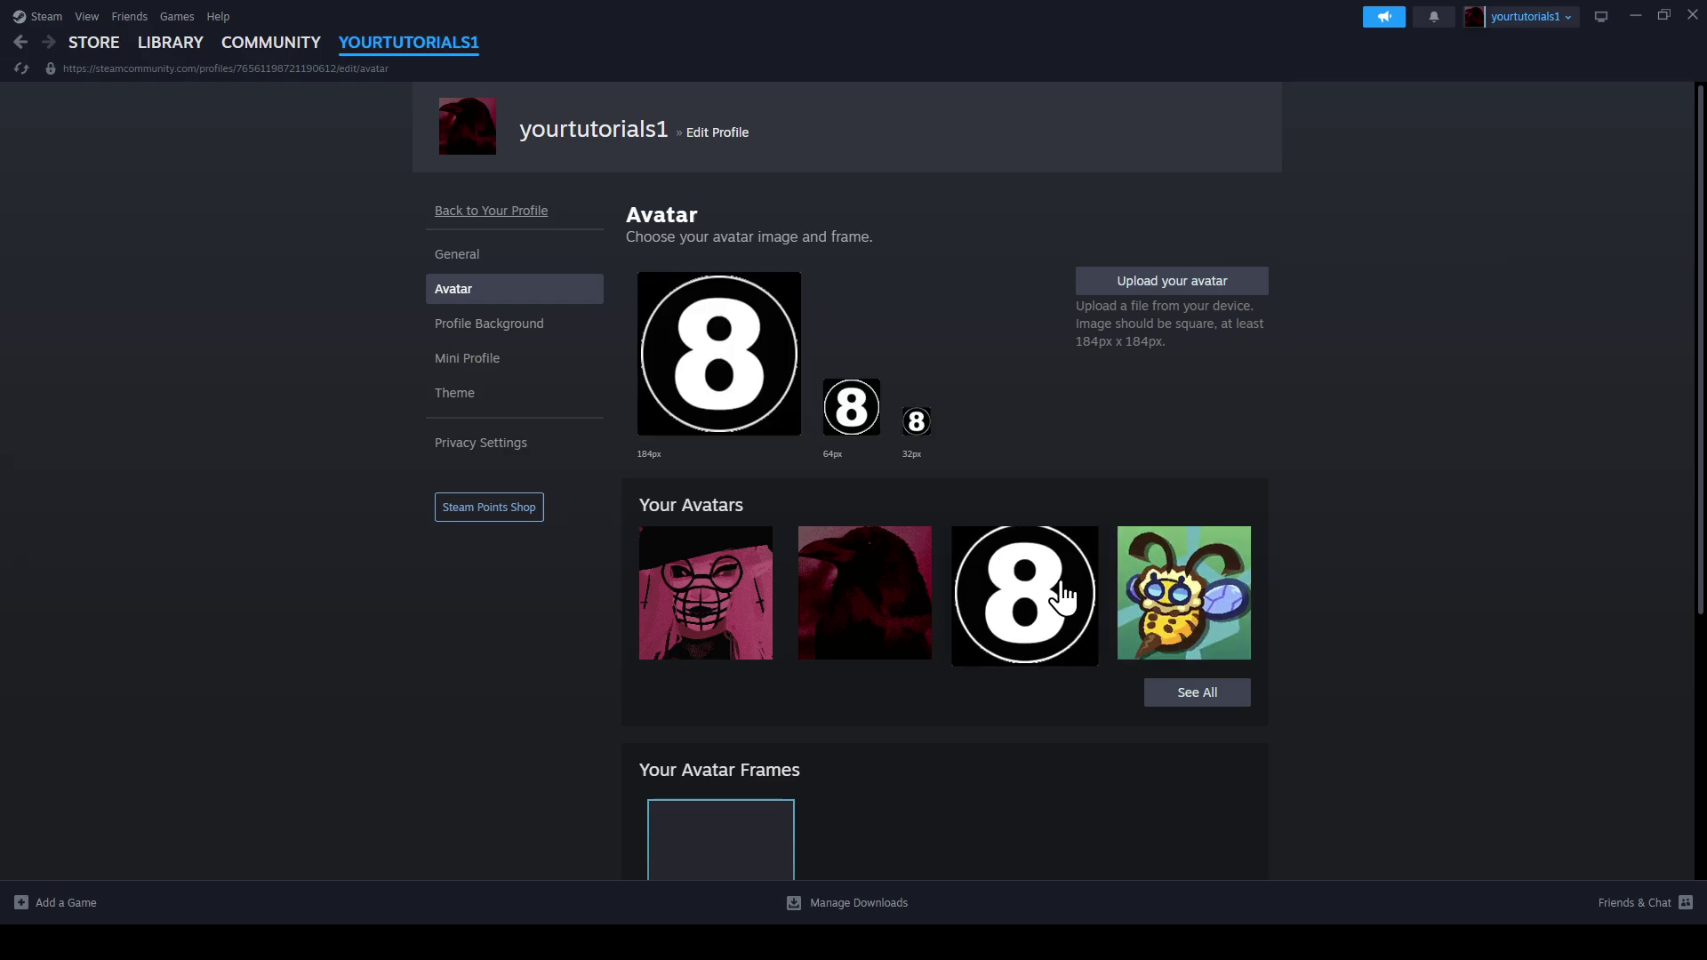
{"action": "left_click", "coordinate": [1187, 607]}
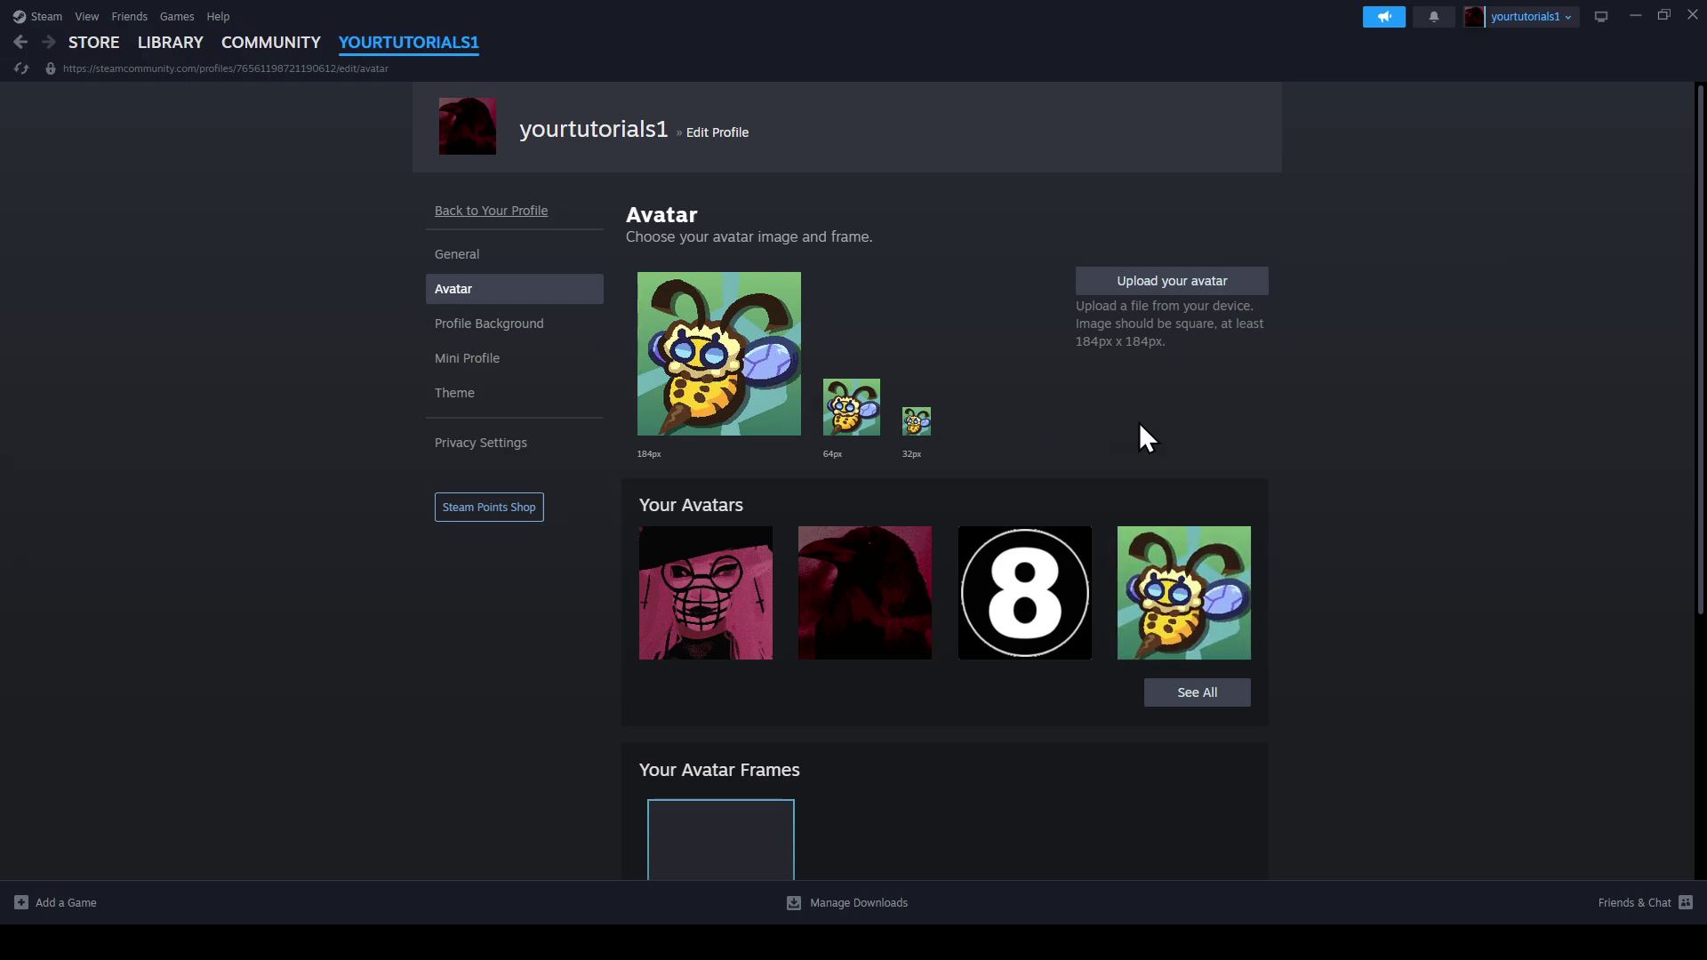
{"action": "scroll", "coordinate": [1140, 421], "scroll_direction": "down", "scroll_amount": 4}
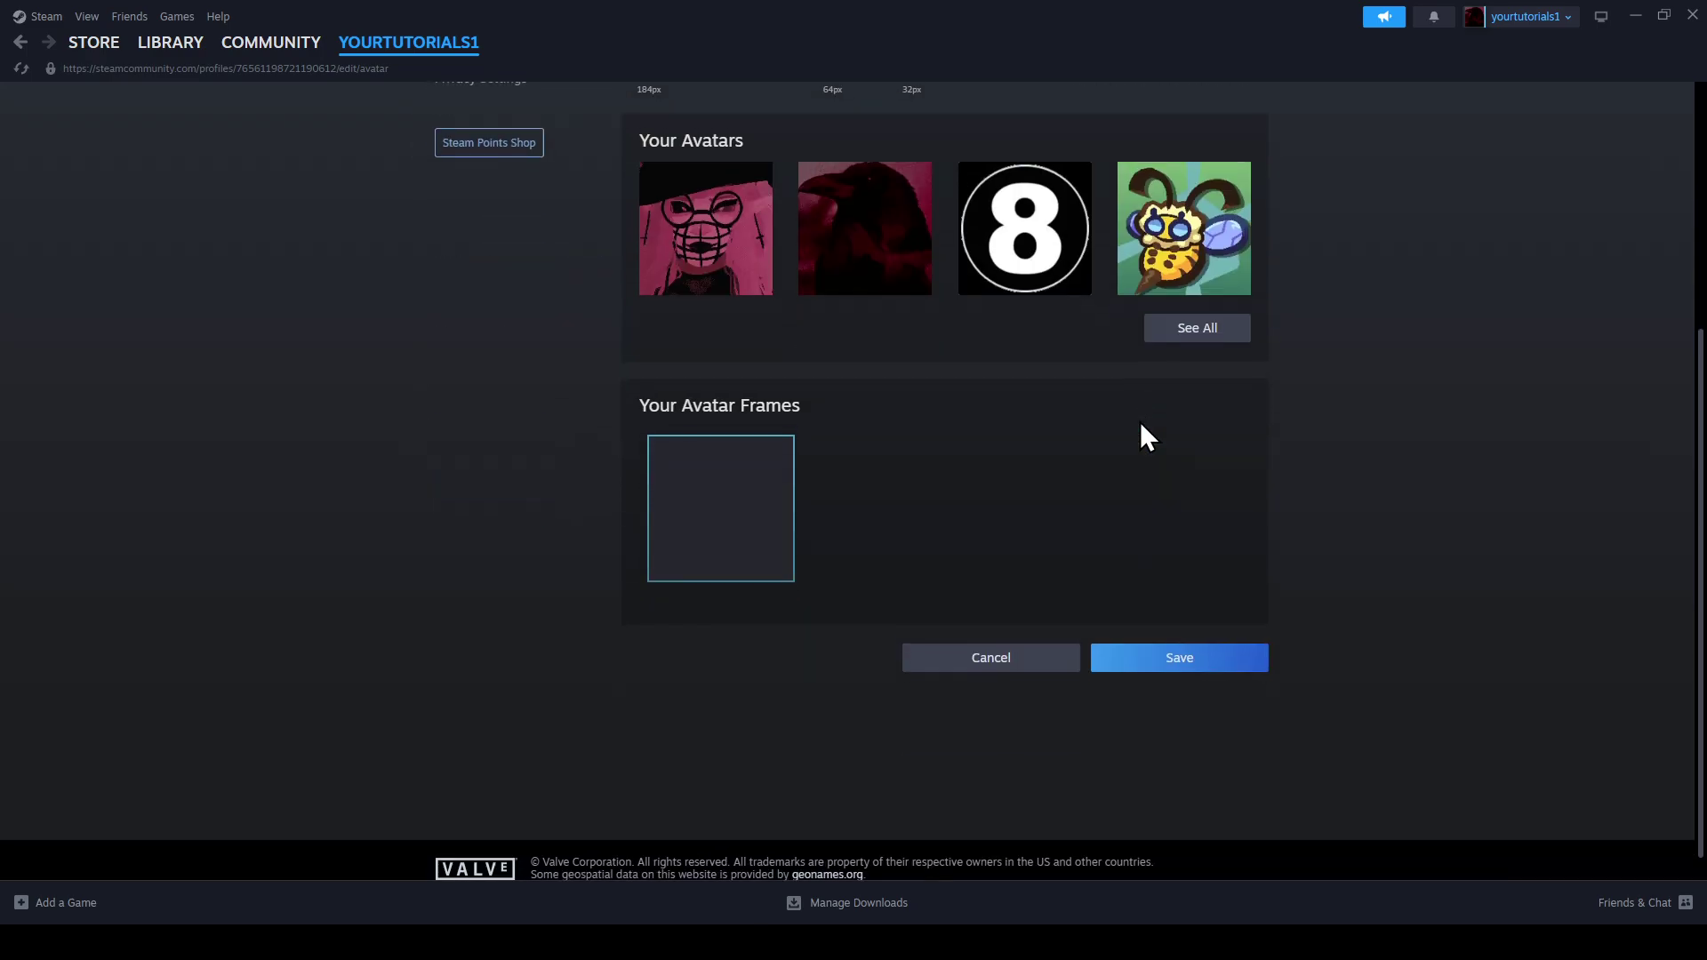
{"action": "left_click", "coordinate": [1180, 633]}
{"action": "scroll", "coordinate": [1106, 530], "scroll_direction": "up", "scroll_amount": 4}
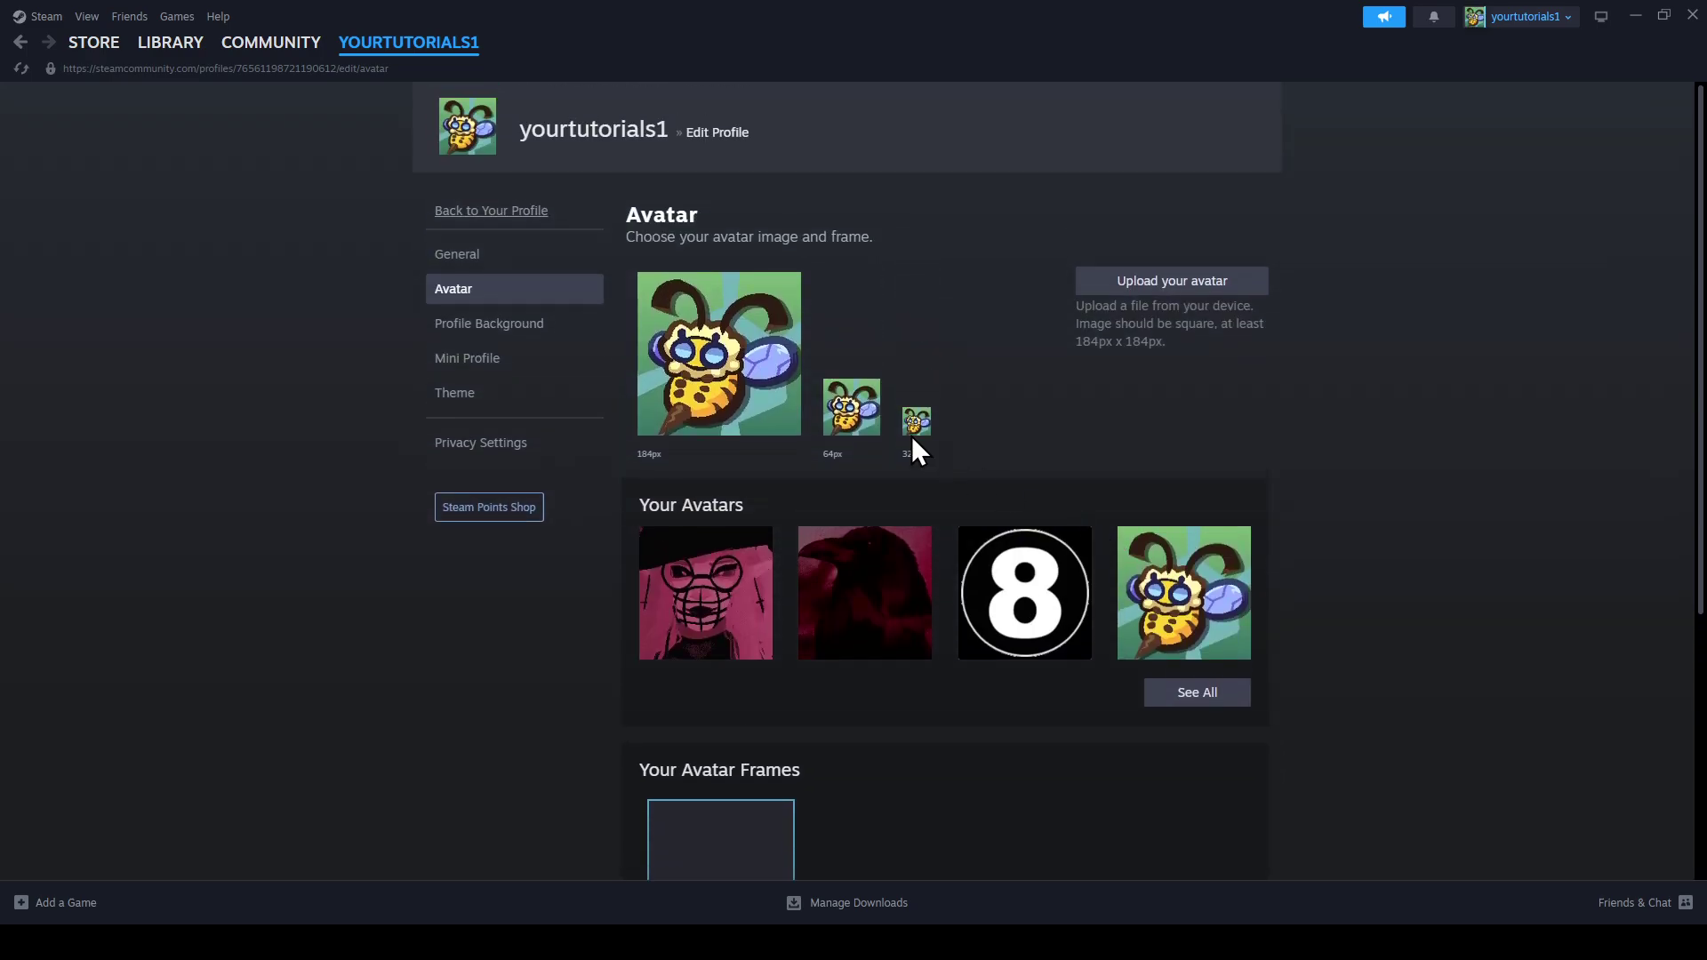
- Review the Profile Background, Mini Profile, General and Avatar settings, and return to the profile page
{"action": "left_click", "coordinate": [500, 331]}
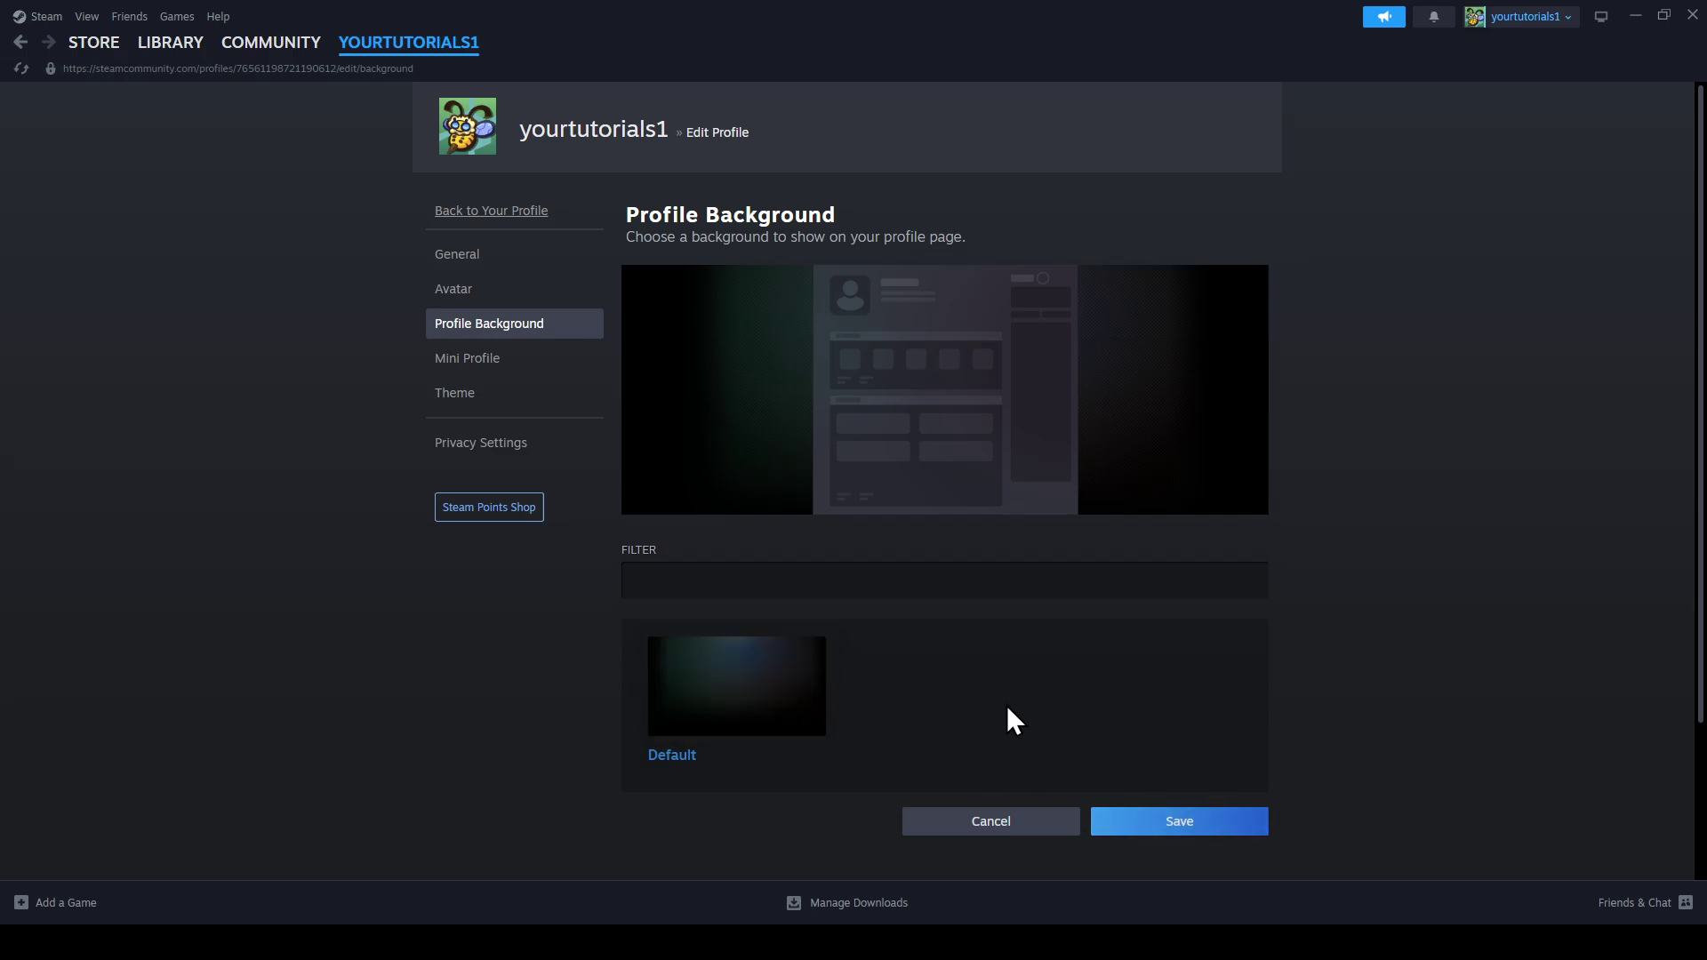
{"action": "left_click", "coordinate": [490, 366]}
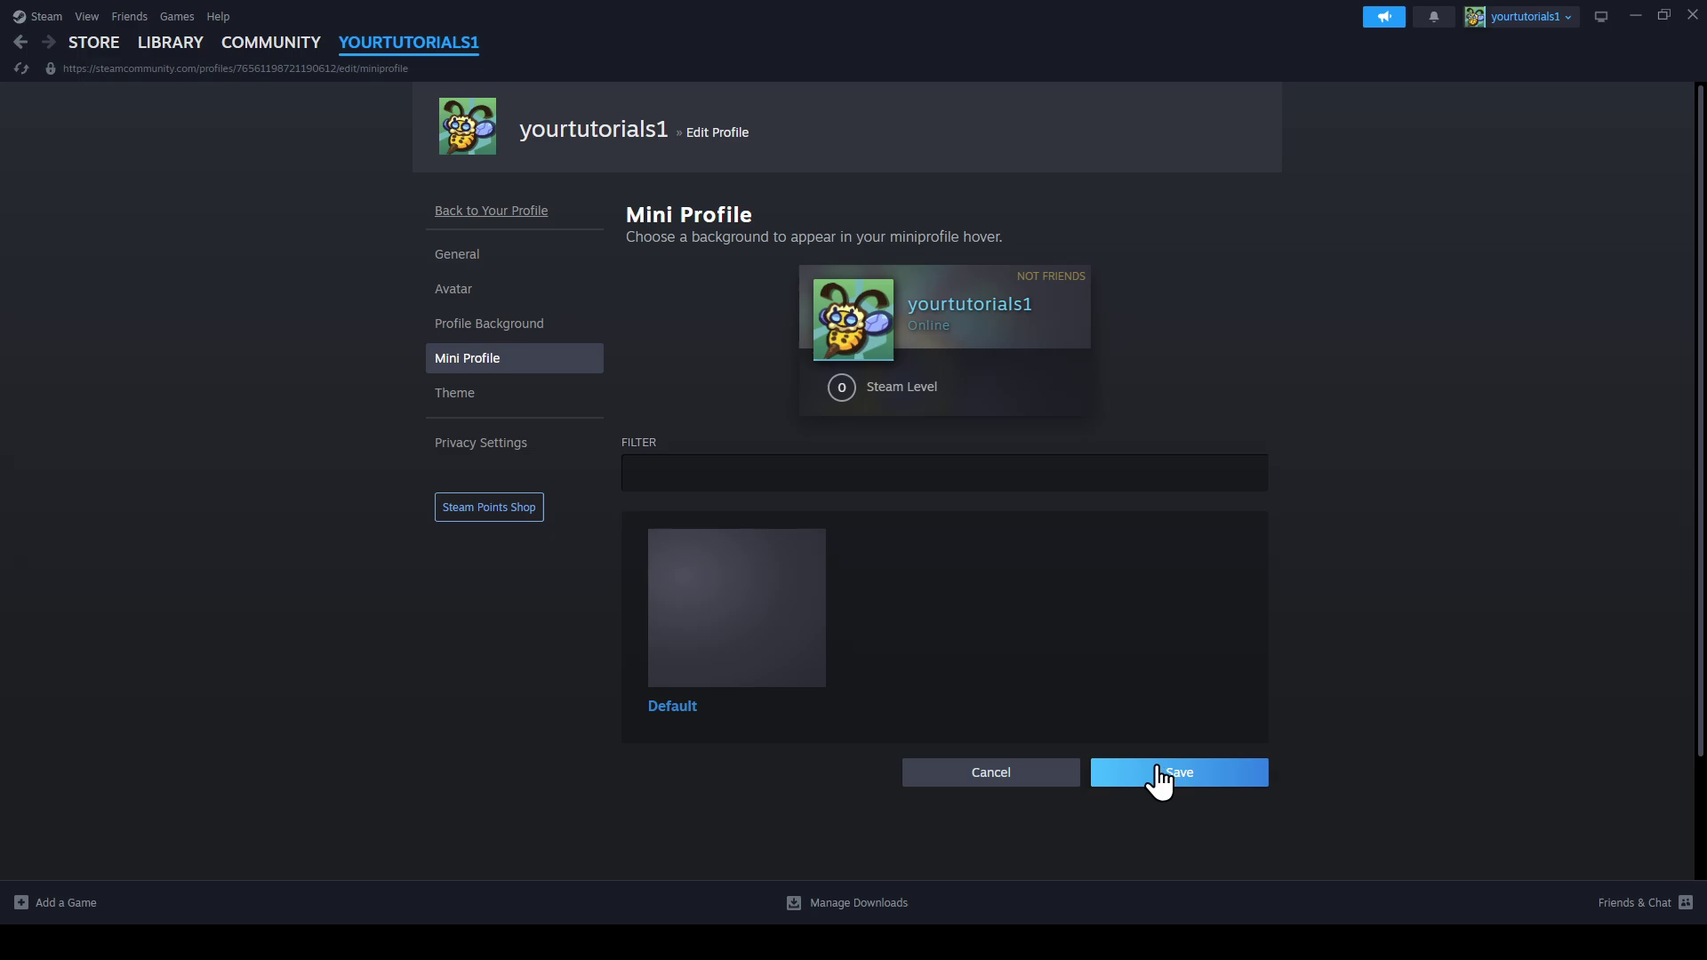
{"action": "left_click", "coordinate": [480, 265]}
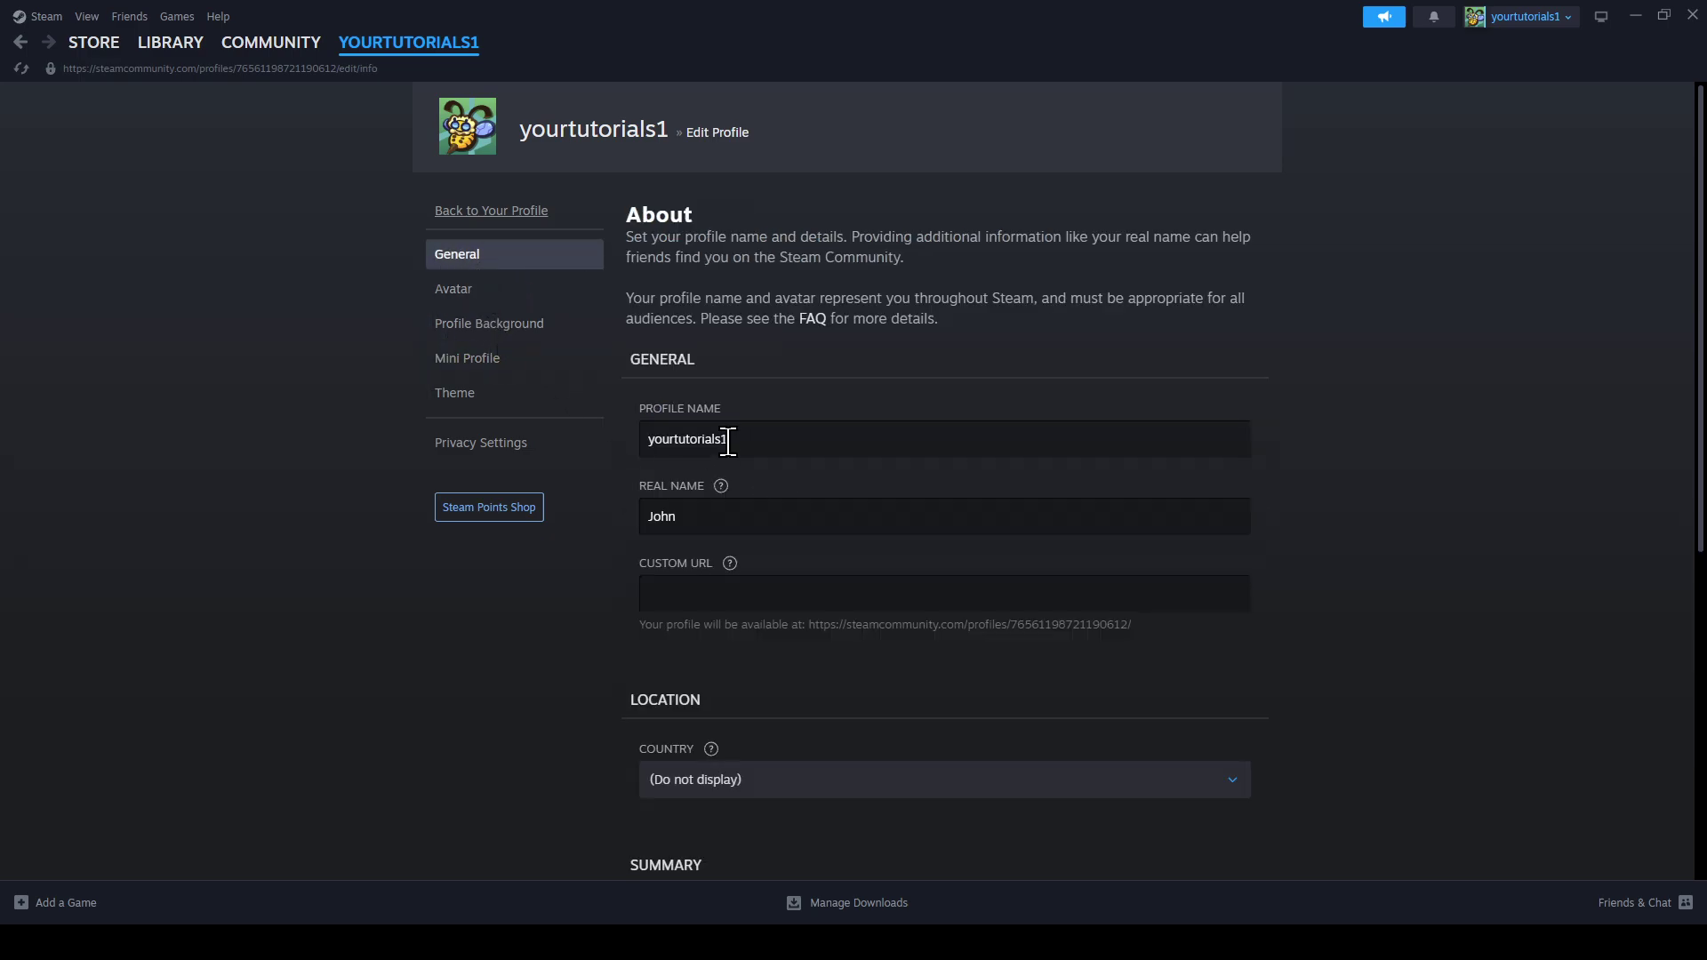
{"action": "scroll", "coordinate": [557, 577], "scroll_direction": "down", "scroll_amount": 3}
{"action": "scroll", "coordinate": [558, 576], "scroll_direction": "up", "scroll_amount": 3}
{"action": "left_click", "coordinate": [488, 327]}
{"action": "left_click", "coordinate": [483, 365]}
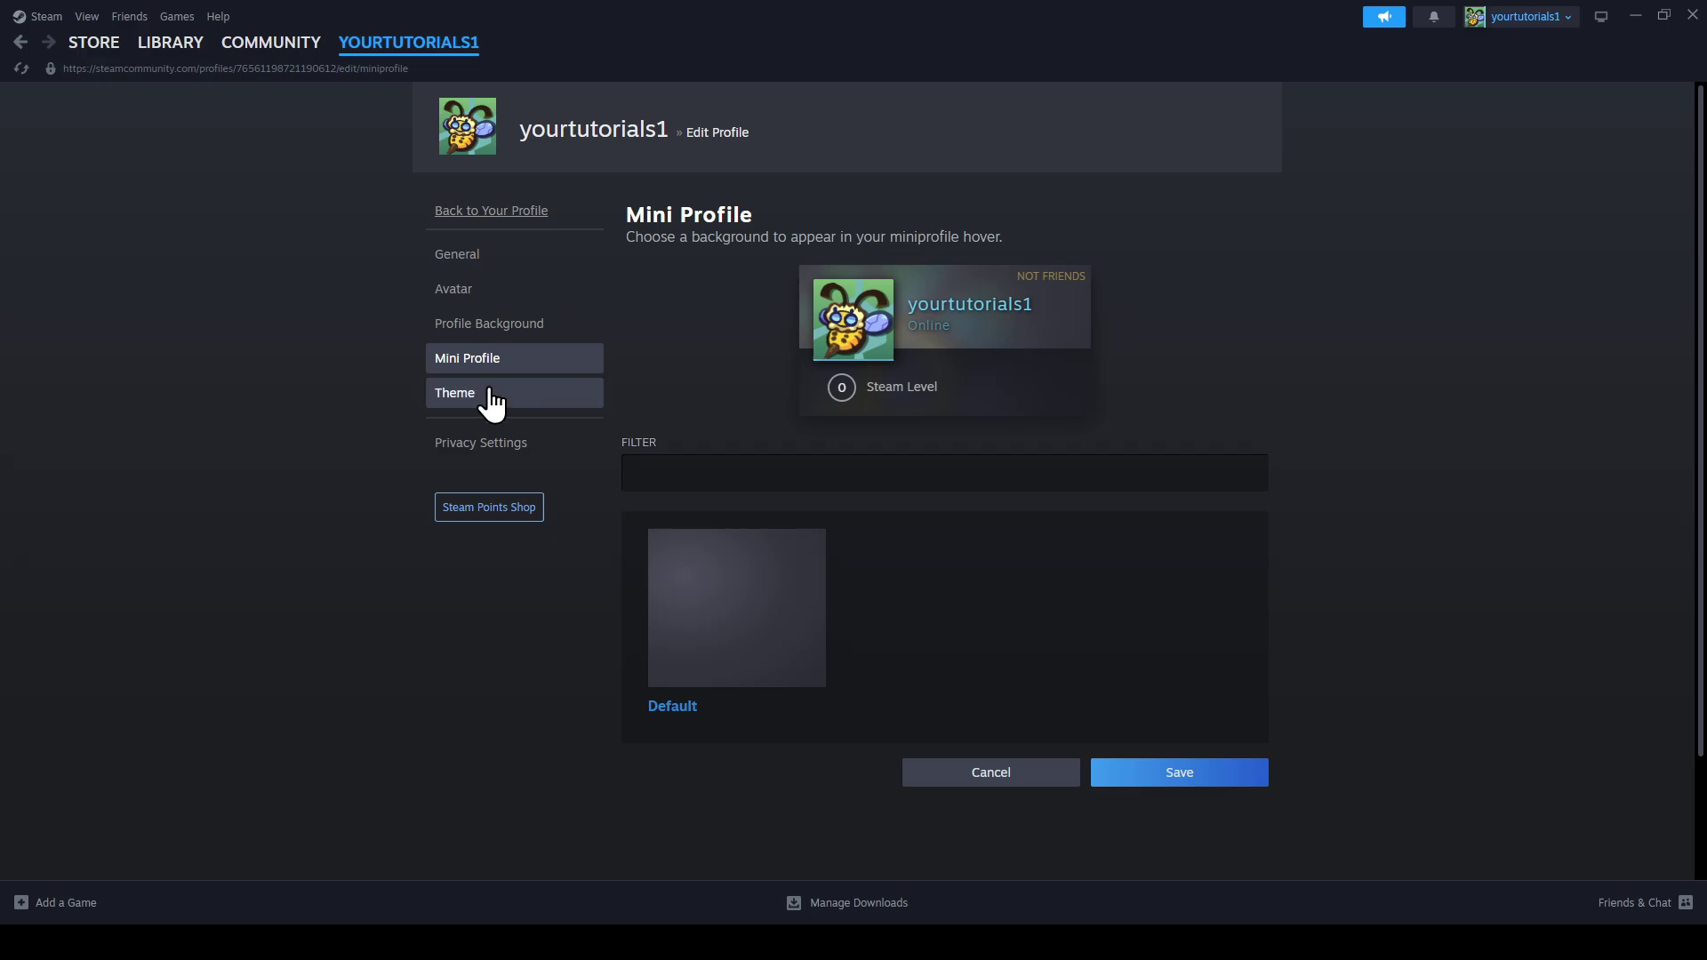
{"action": "left_click", "coordinate": [494, 302]}
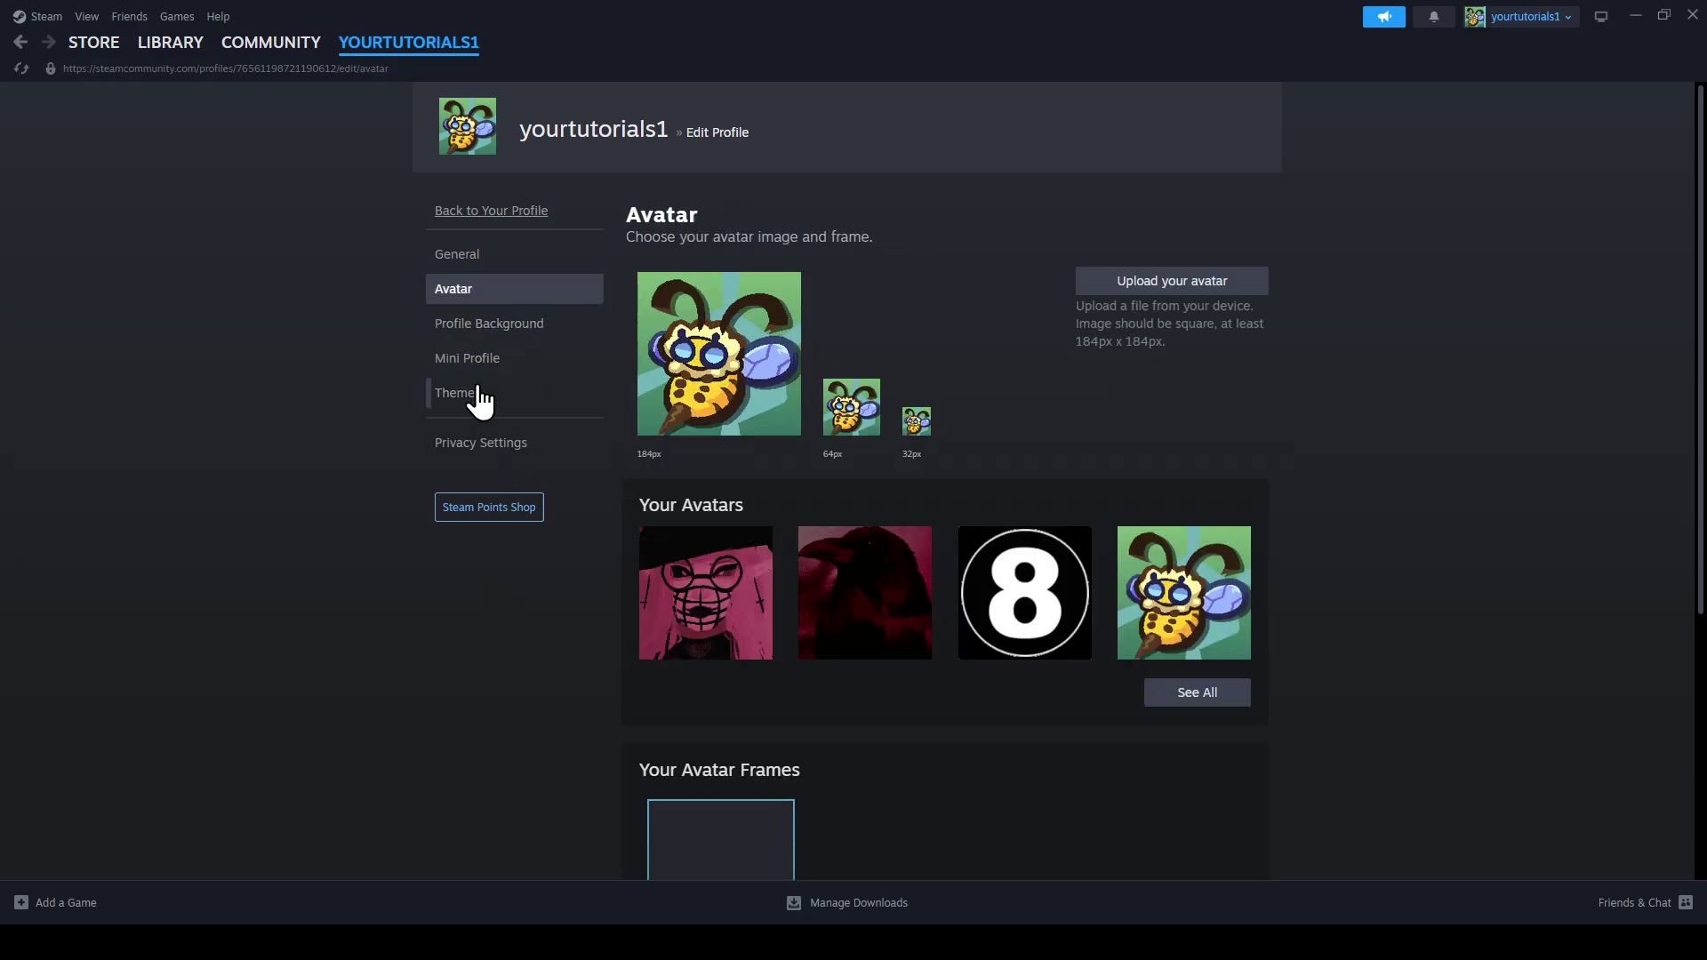
{"action": "left_click", "coordinate": [493, 213]}
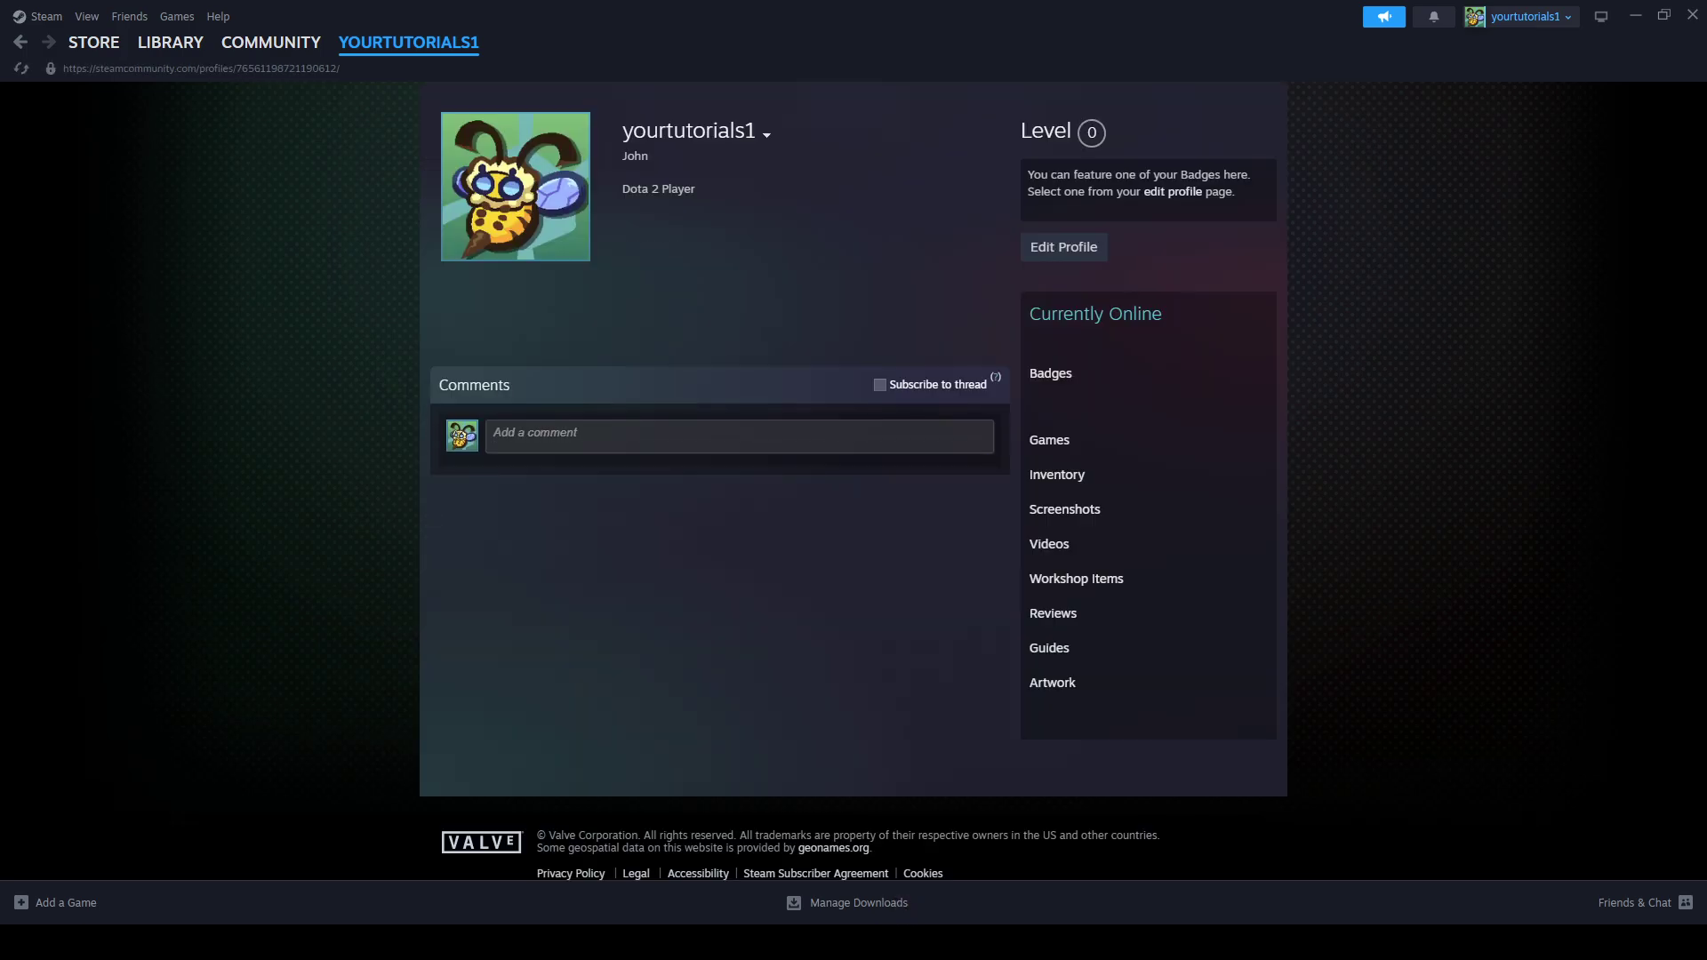